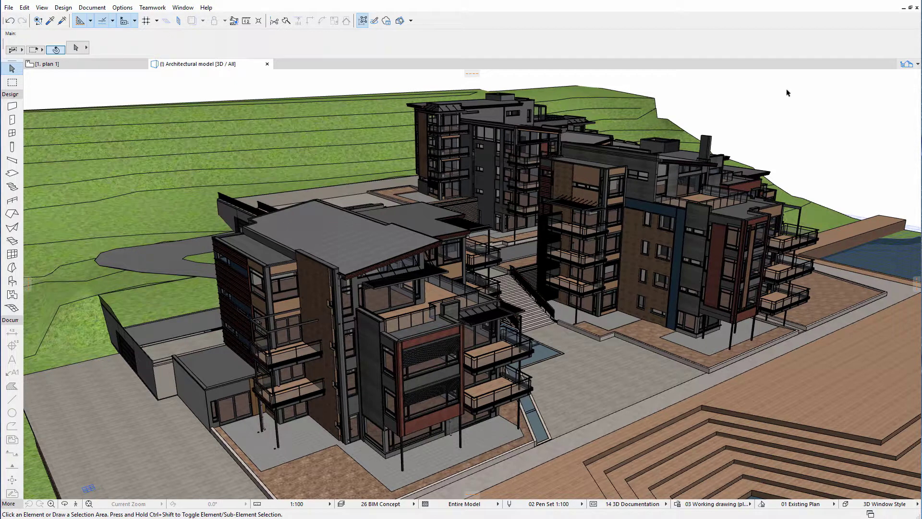
- Open the IFC Translators settings for the project
{"action": "left_click", "coordinate": [9, 7]}
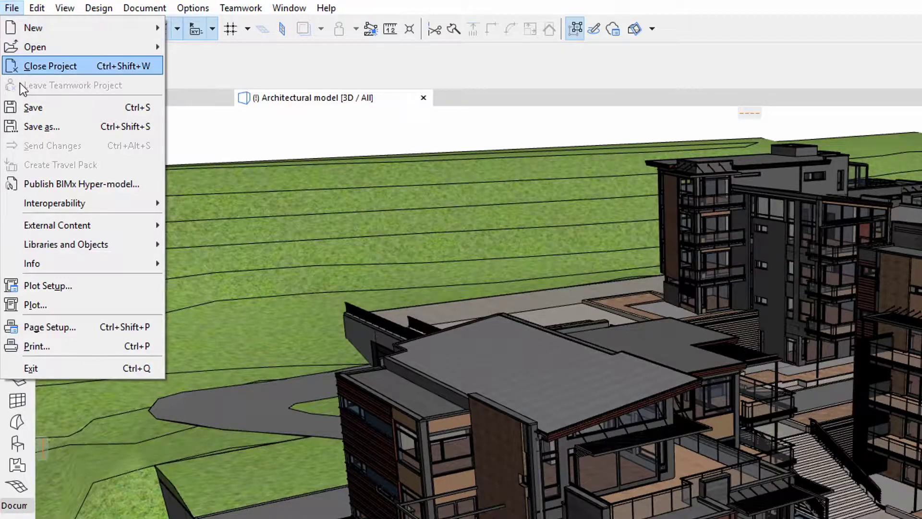
{"action": "mouse_move", "coordinate": [18, 204]}
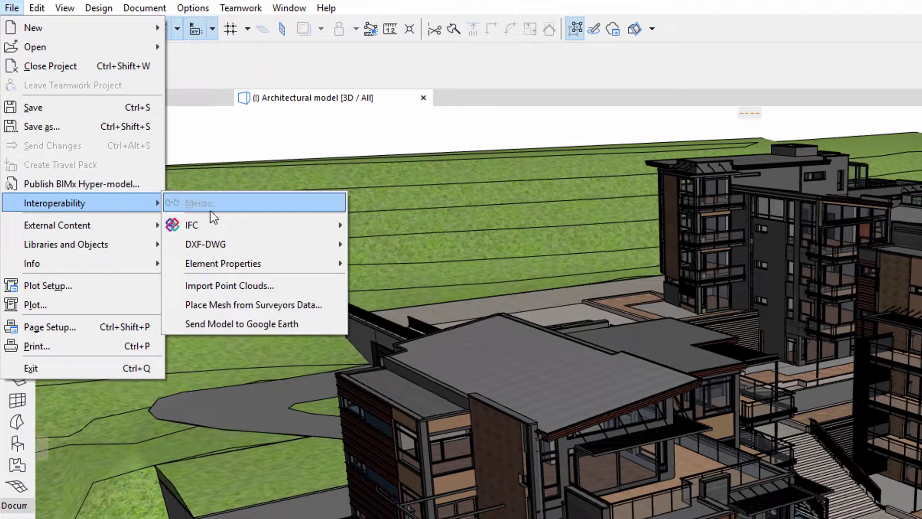
{"action": "mouse_move", "coordinate": [246, 226]}
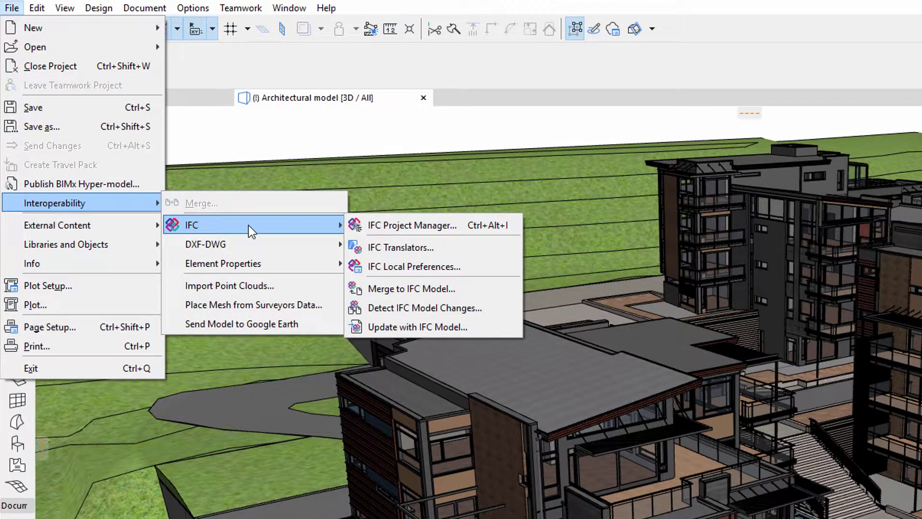
{"action": "left_click", "coordinate": [471, 252]}
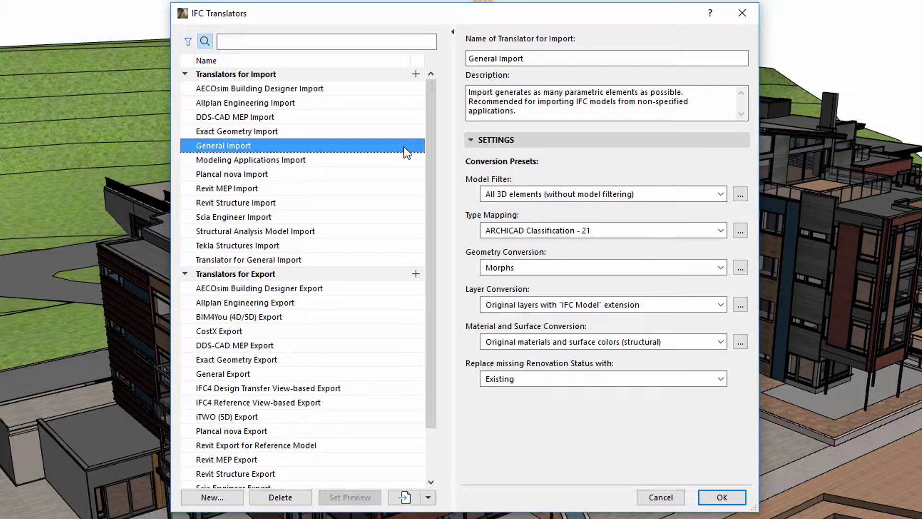
- Compare the settings offered for the Translators for Import group and the Translators for Export group
{"action": "mouse_move", "coordinate": [428, 160]}
{"action": "left_mouse_down"}
{"action": "mouse_move", "coordinate": [431, 206]}
{"action": "mouse_move", "coordinate": [432, 144]}
{"action": "left_mouse_up"}
{"action": "left_click", "coordinate": [374, 272]}
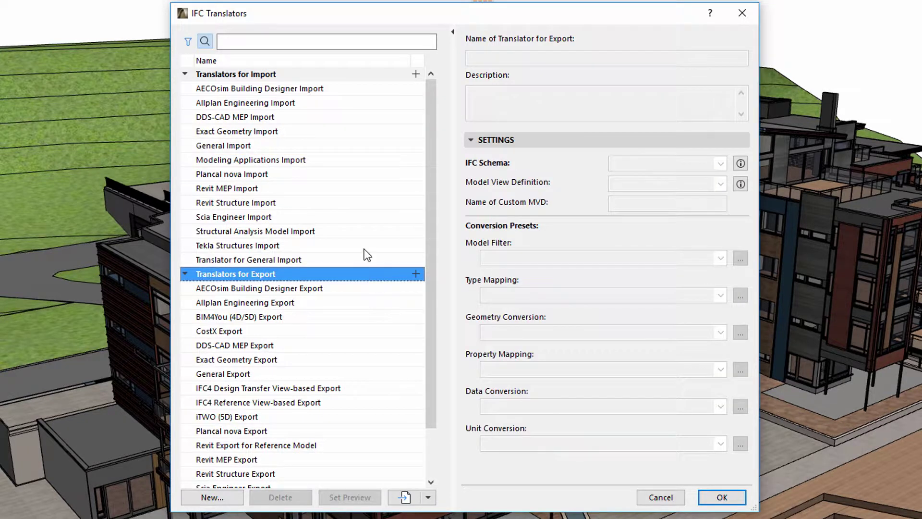
{"action": "left_click", "coordinate": [349, 74]}
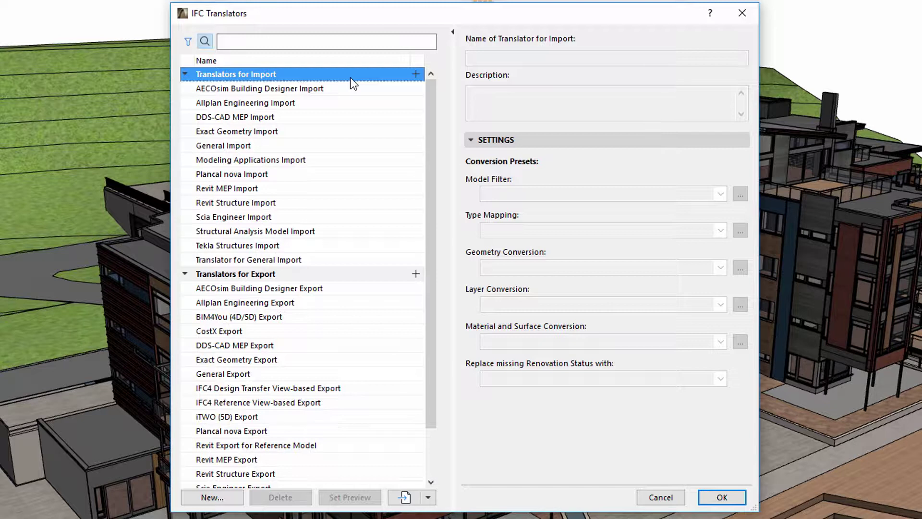
{"action": "left_click", "coordinate": [375, 275]}
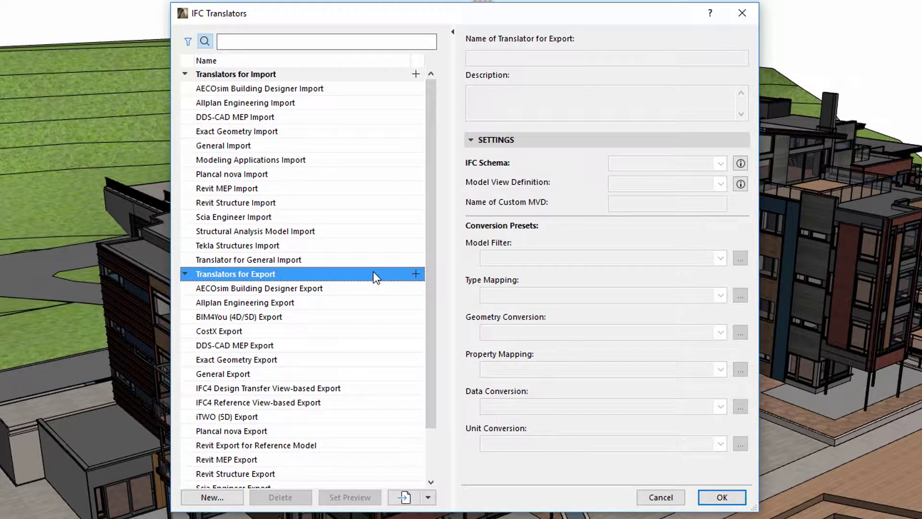
{"action": "left_click", "coordinate": [350, 74]}
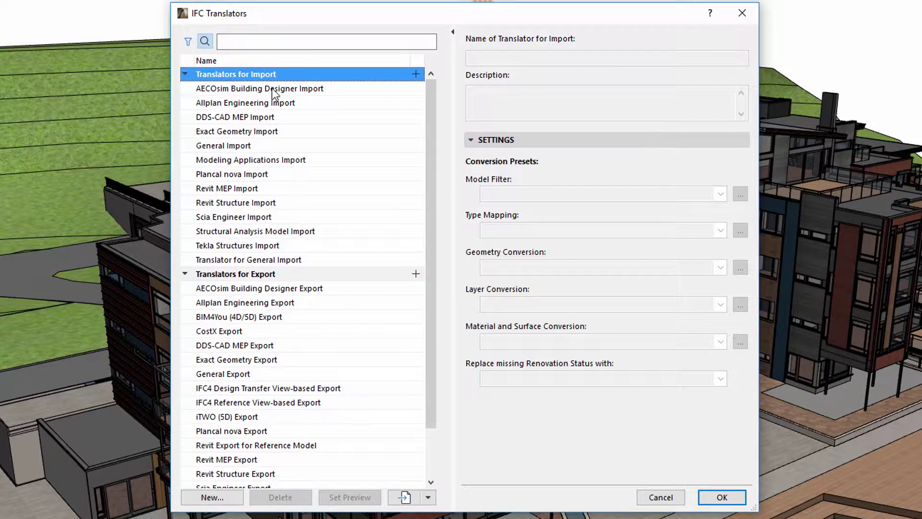
{"action": "left_click", "coordinate": [344, 276]}
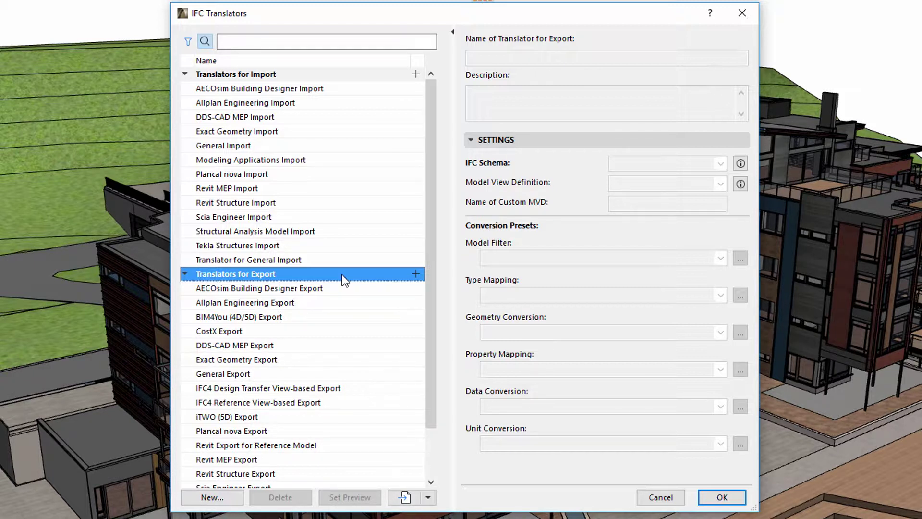
- Review the descriptions and conversion presets of the AECOsim Building Designer, DDS-CAD MEP and Exact Geometry export translators
{"action": "left_click", "coordinate": [344, 289]}
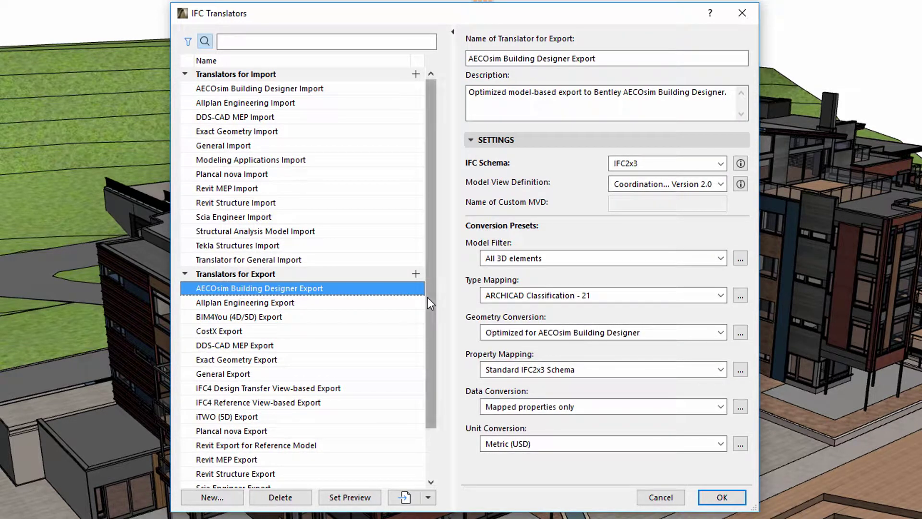
{"action": "left_click_drag", "start_coordinate": [427, 300], "coordinate": [432, 349]}
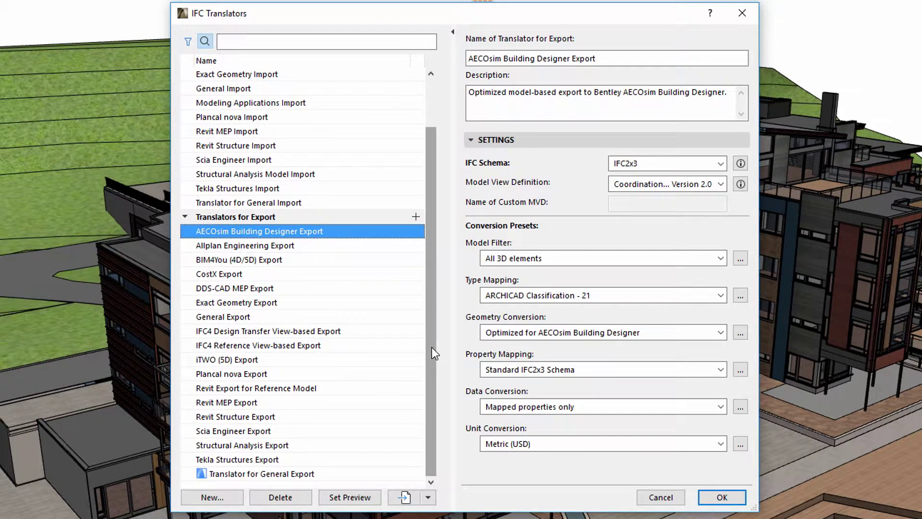
{"action": "left_click", "coordinate": [342, 288]}
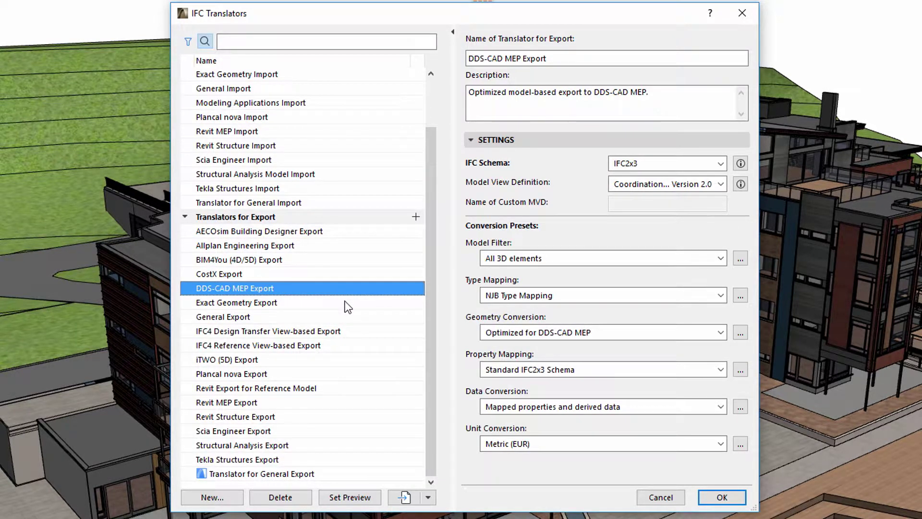
{"action": "left_click", "coordinate": [347, 303]}
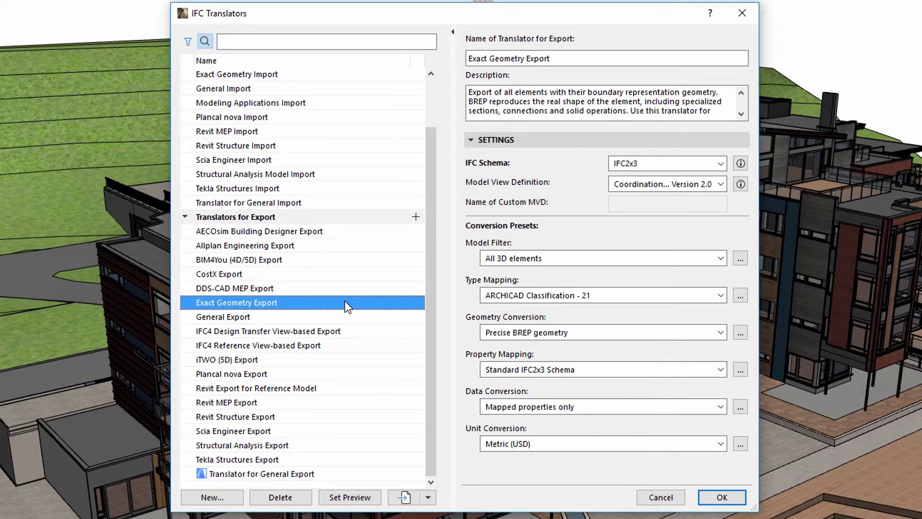
- Look at the new translator options with Tekla Structures Export selected, and dismiss them without creating a translator
{"action": "left_click", "coordinate": [350, 463]}
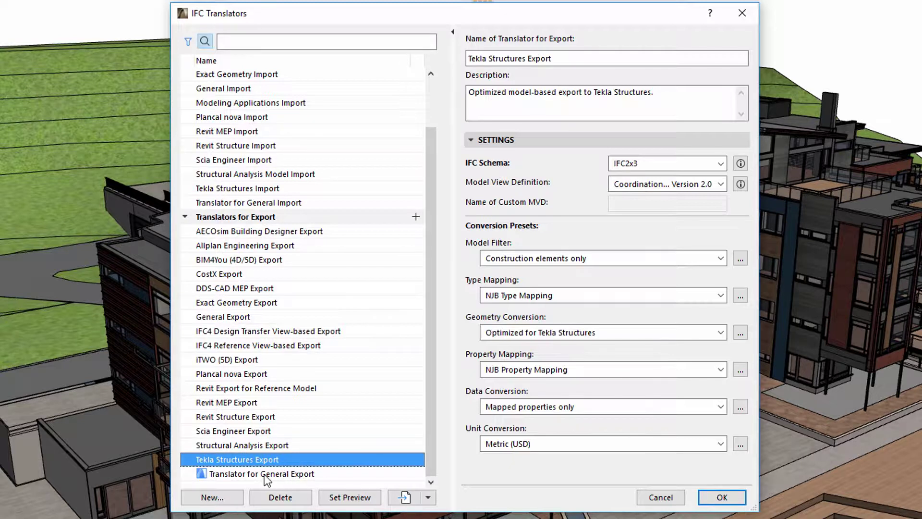
{"action": "left_click", "coordinate": [232, 497]}
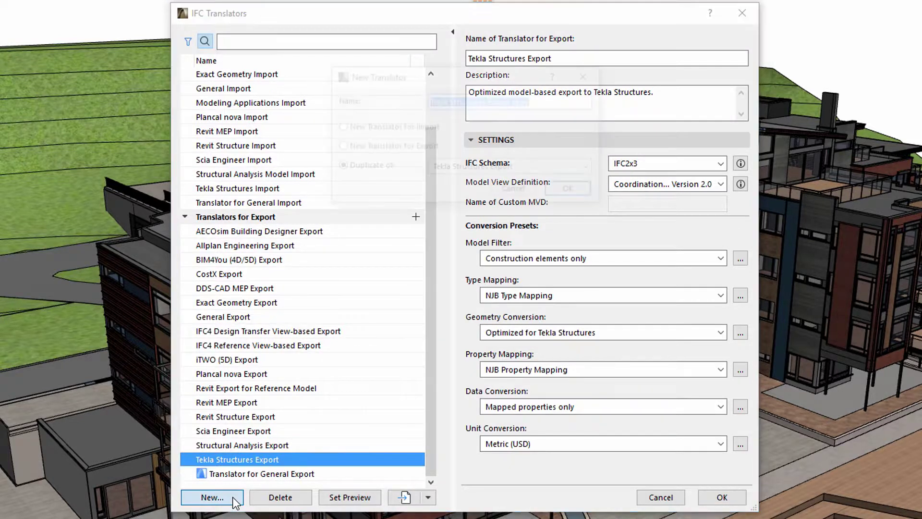
{"action": "left_click", "coordinate": [508, 196]}
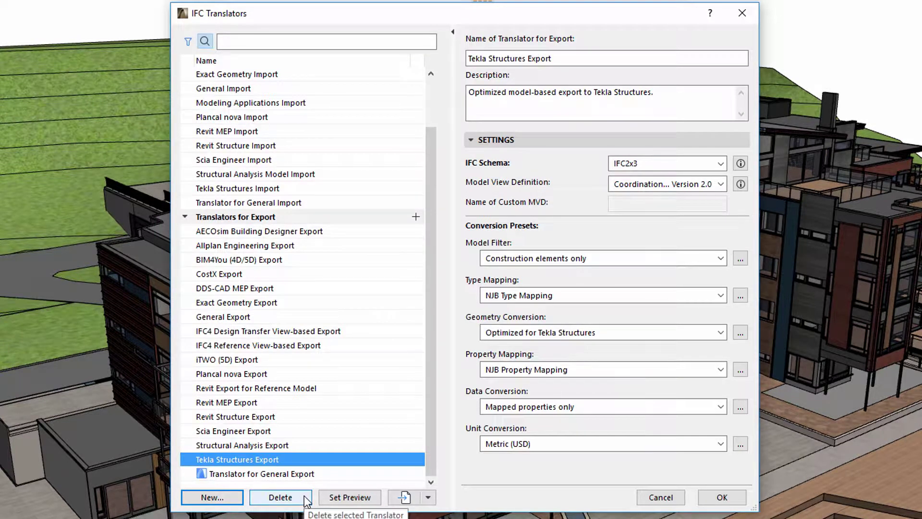
- Import only the NJB Translator for export from the NJB_AC21_02 project template
{"action": "left_click", "coordinate": [398, 497]}
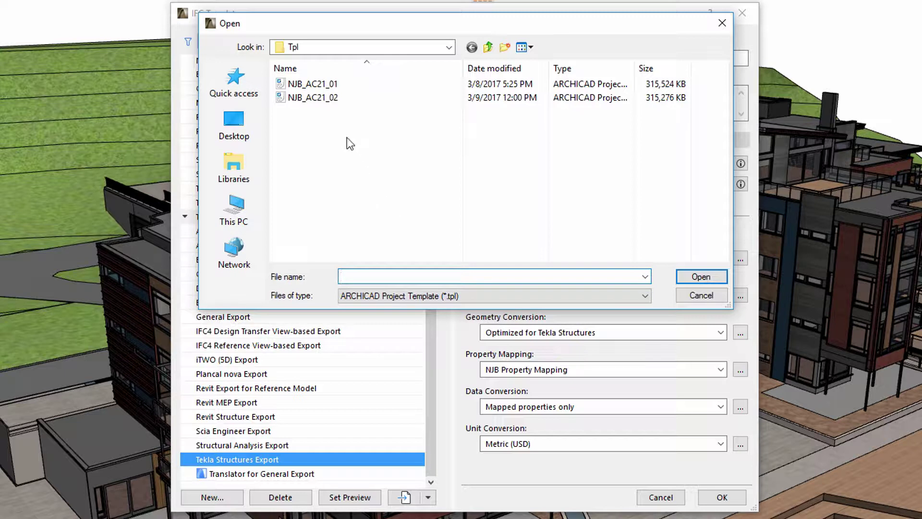
{"action": "left_click", "coordinate": [331, 99]}
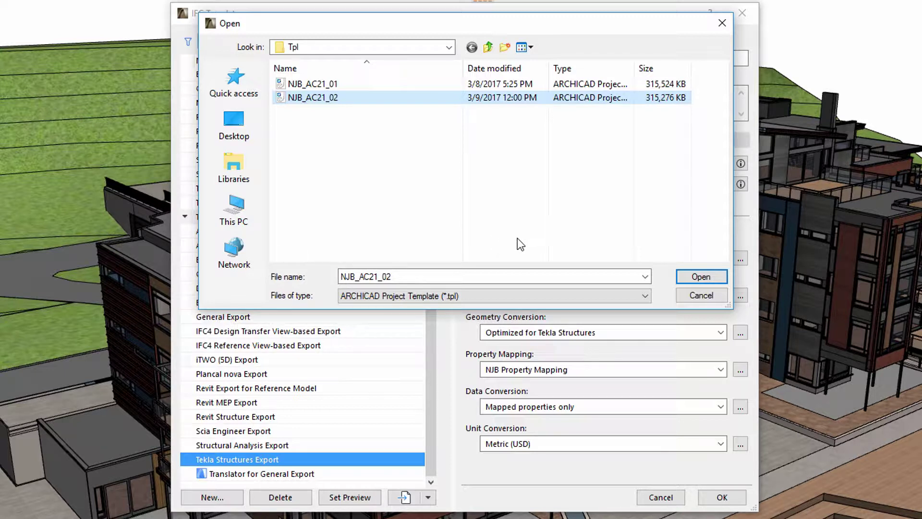
{"action": "left_click", "coordinate": [685, 276]}
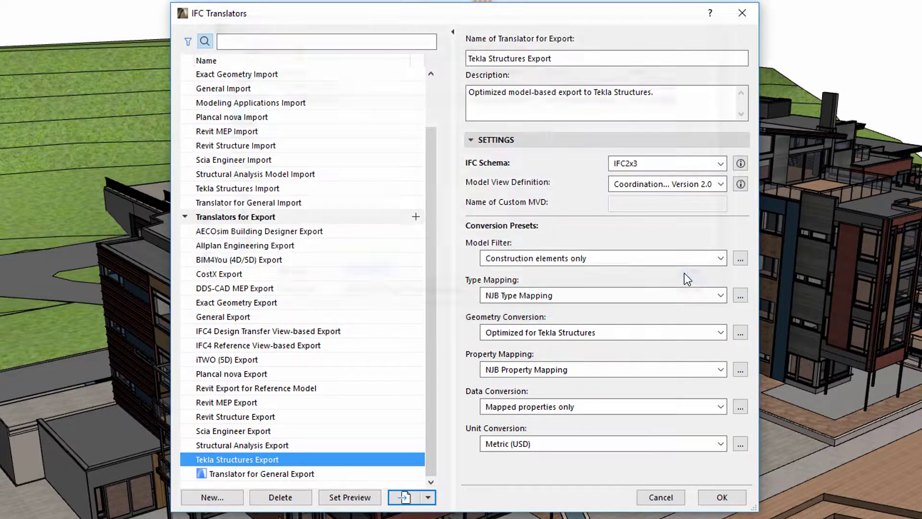
{"action": "left_click", "coordinate": [358, 157]}
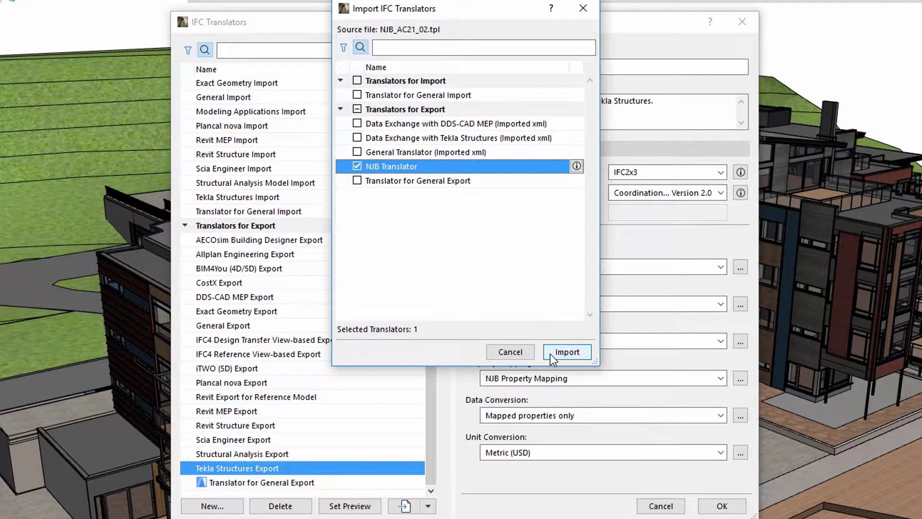
{"action": "left_click", "coordinate": [587, 351]}
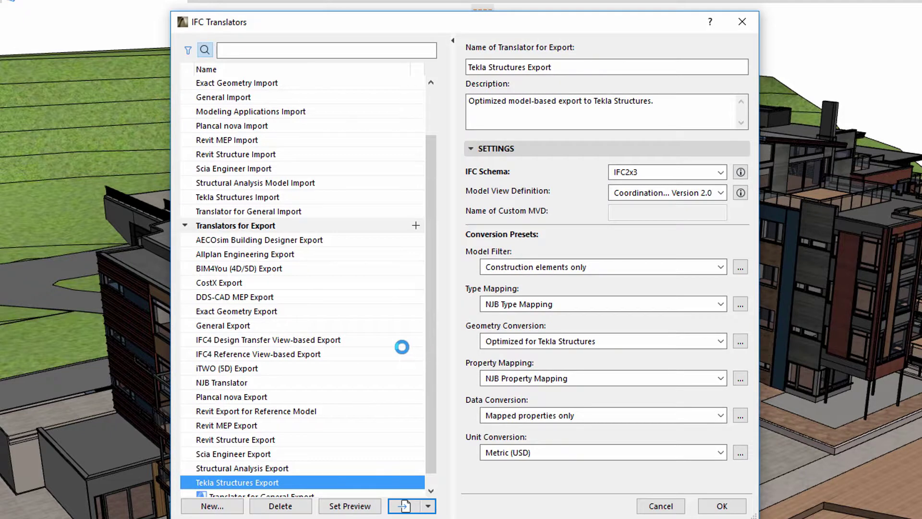
- Examine the Model View Definition and Model Filter choices of the NJB Translator without changing them
{"action": "left_click", "coordinate": [254, 382]}
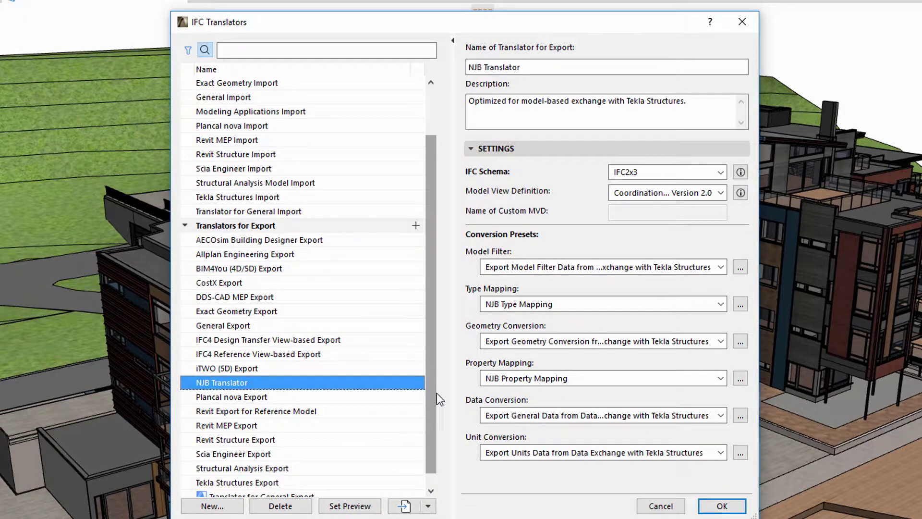
{"action": "scroll", "coordinate": [436, 396], "scroll_direction": "down", "scroll_amount": 1}
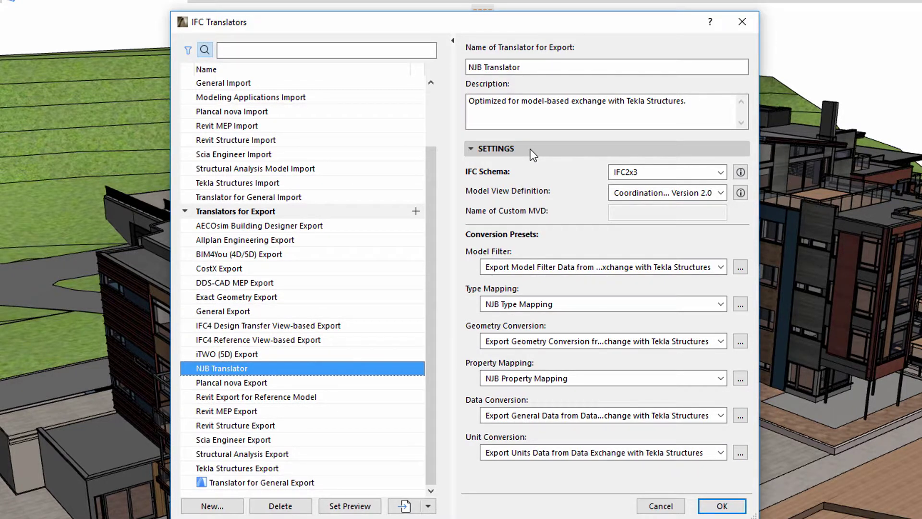
{"action": "left_click", "coordinate": [720, 193]}
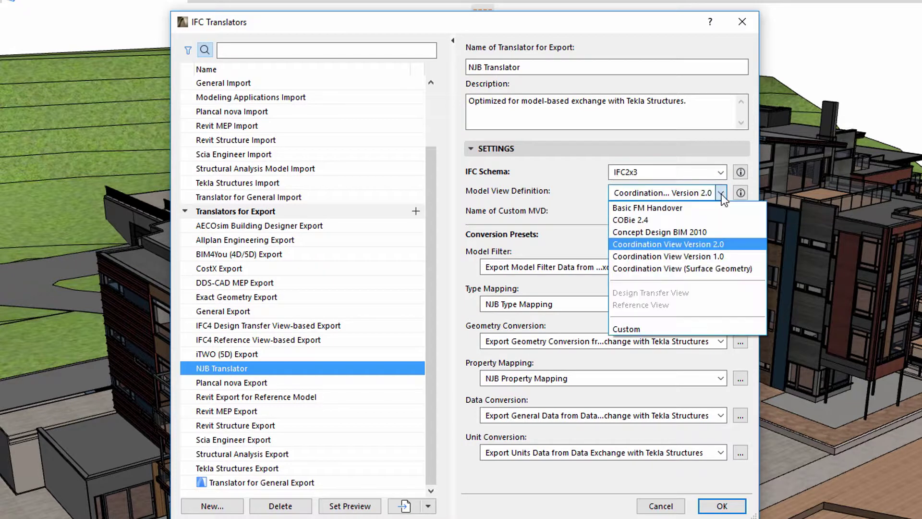
{"action": "left_click", "coordinate": [721, 194]}
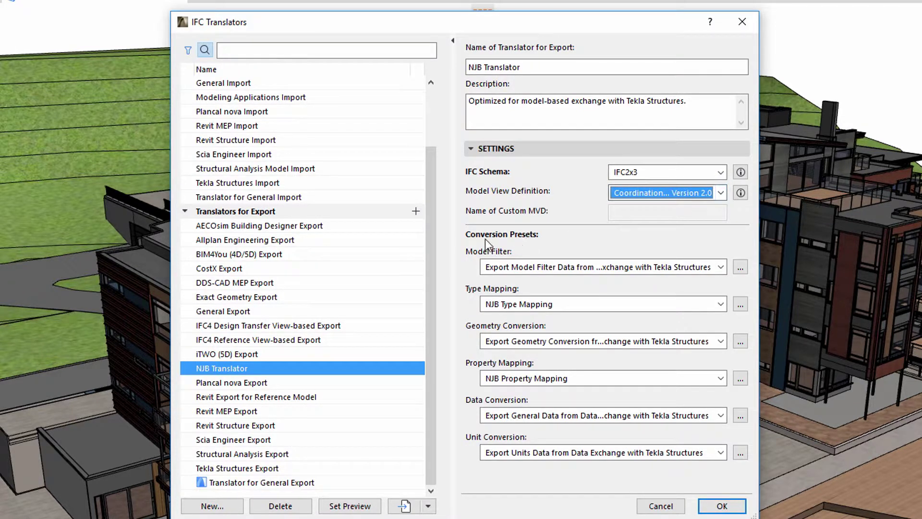
{"action": "left_click", "coordinate": [721, 267]}
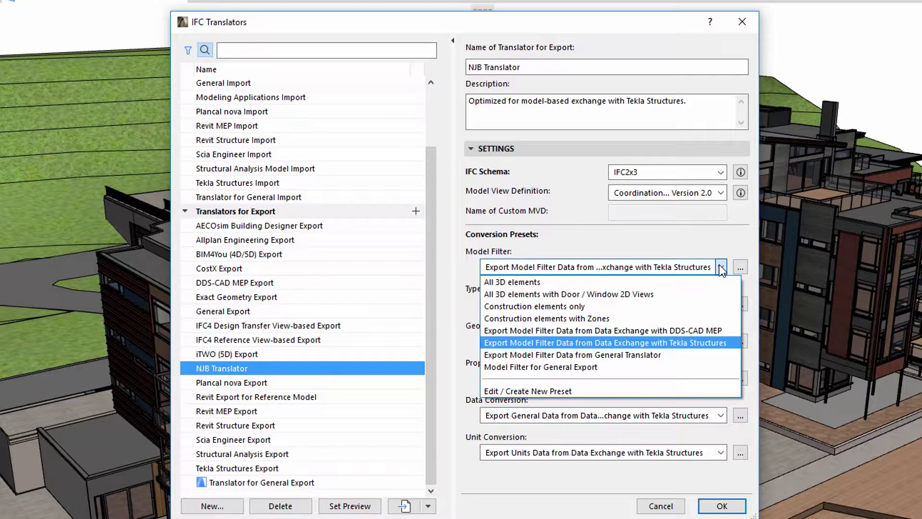
{"action": "left_click", "coordinate": [720, 268]}
- Examine the NJB Translator's available presets for type mapping, geometry conversion, property mapping and data conversion, leaving them as set
{"action": "left_click", "coordinate": [721, 304]}
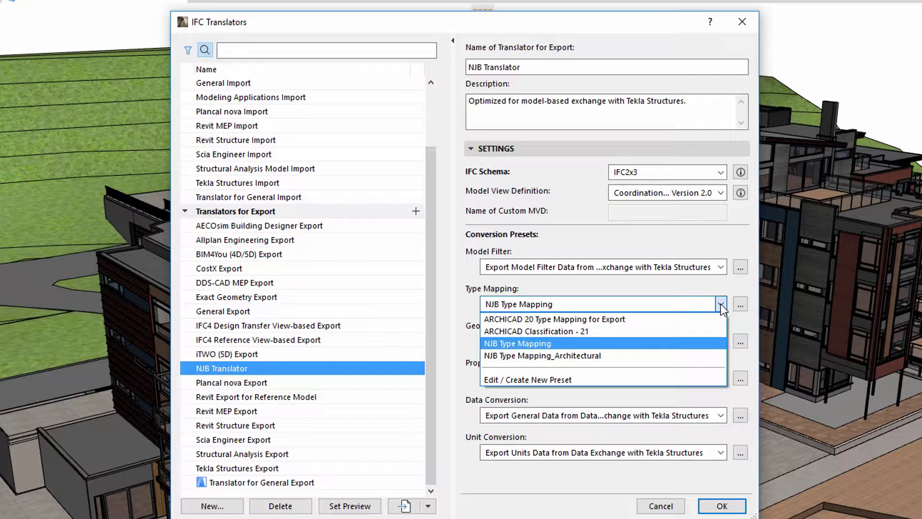
{"action": "left_click", "coordinate": [720, 304]}
{"action": "left_click", "coordinate": [721, 340]}
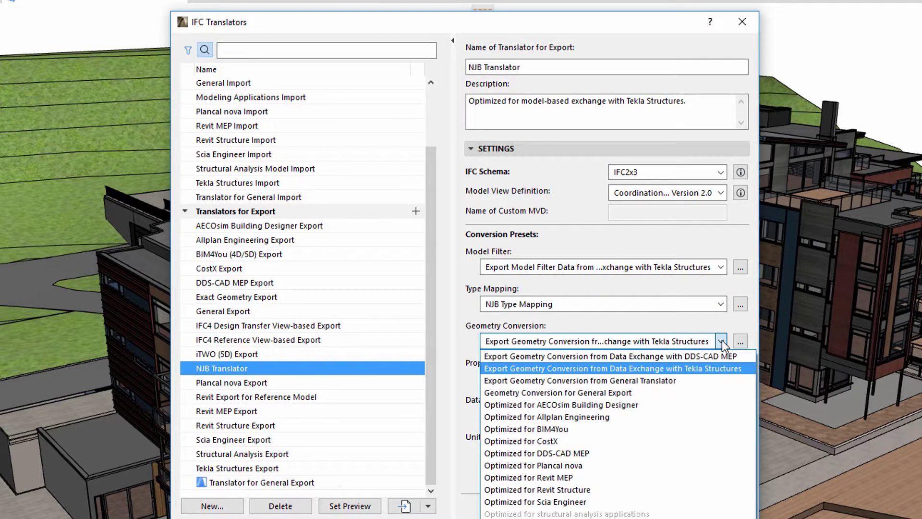
{"action": "left_click", "coordinate": [722, 342]}
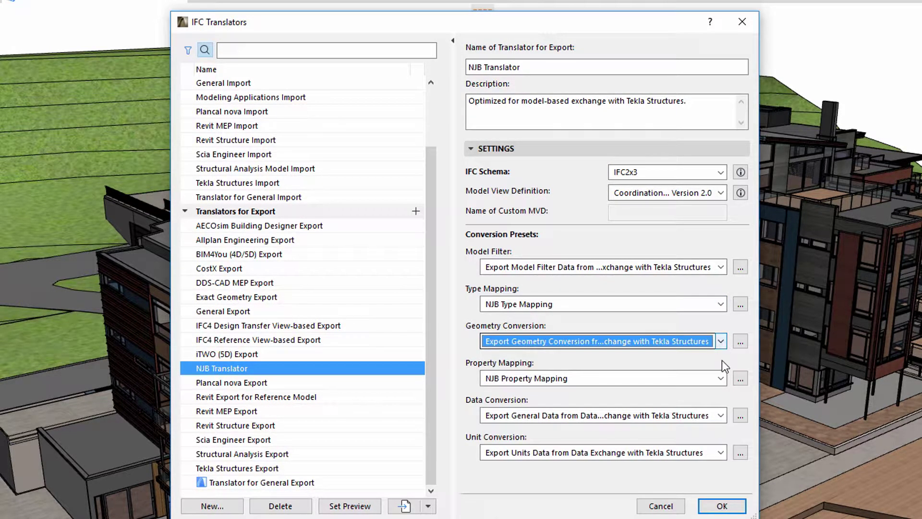
{"action": "left_click", "coordinate": [722, 378]}
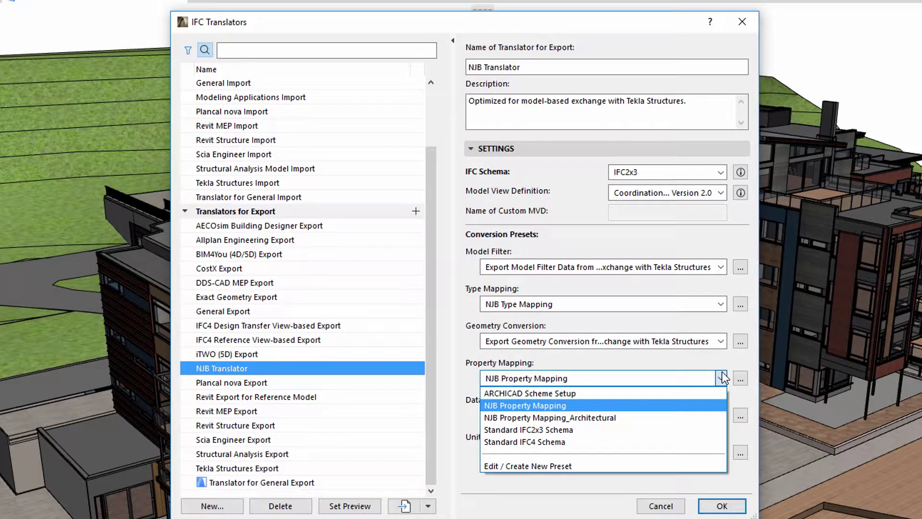
{"action": "left_click", "coordinate": [722, 378]}
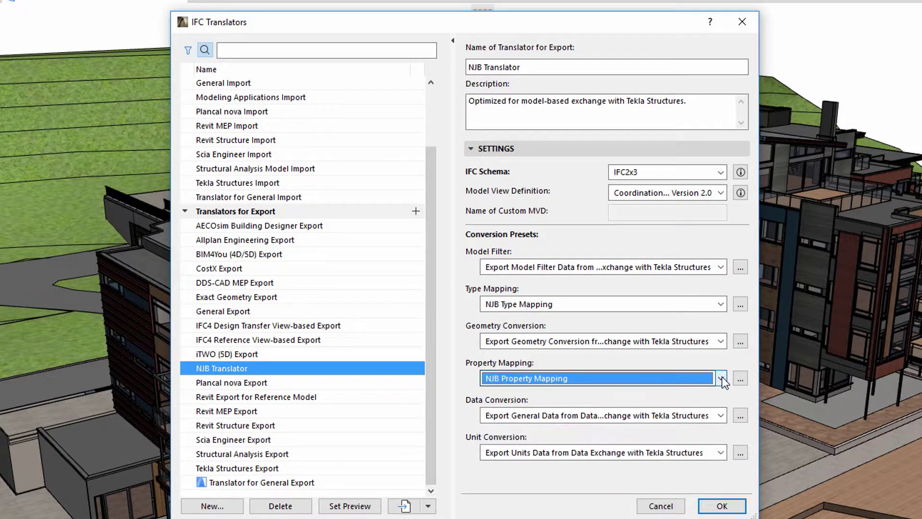
{"action": "left_click", "coordinate": [722, 414]}
{"action": "left_click", "coordinate": [722, 415]}
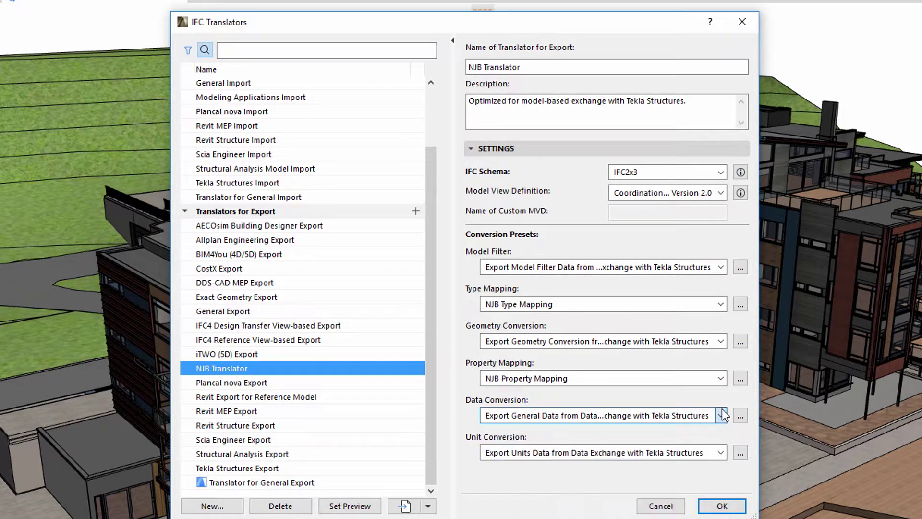
{"action": "key", "text": "Tab"}
- Examine the General Import translator's available presets for geometry conversion, type mapping and model filter, leaving them as set
{"action": "left_click_drag", "start_coordinate": [427, 278], "coordinate": [426, 207]}
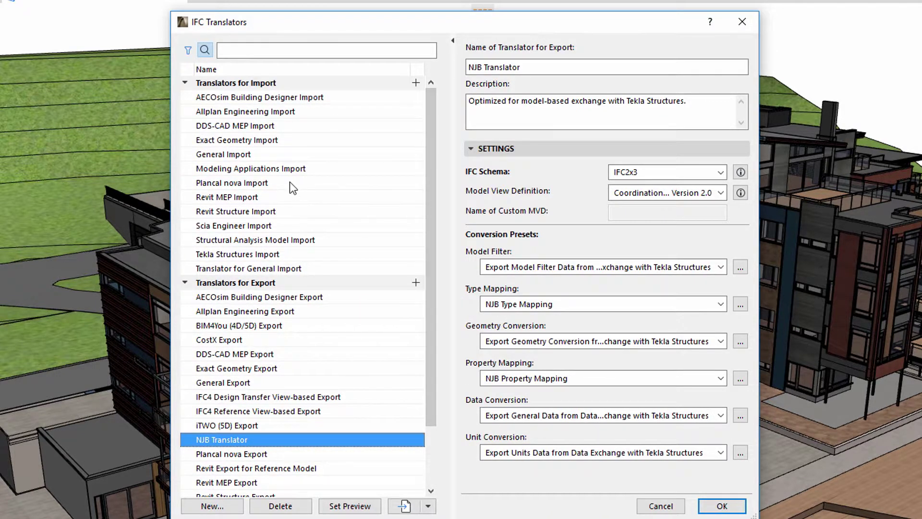
{"action": "left_click", "coordinate": [276, 155]}
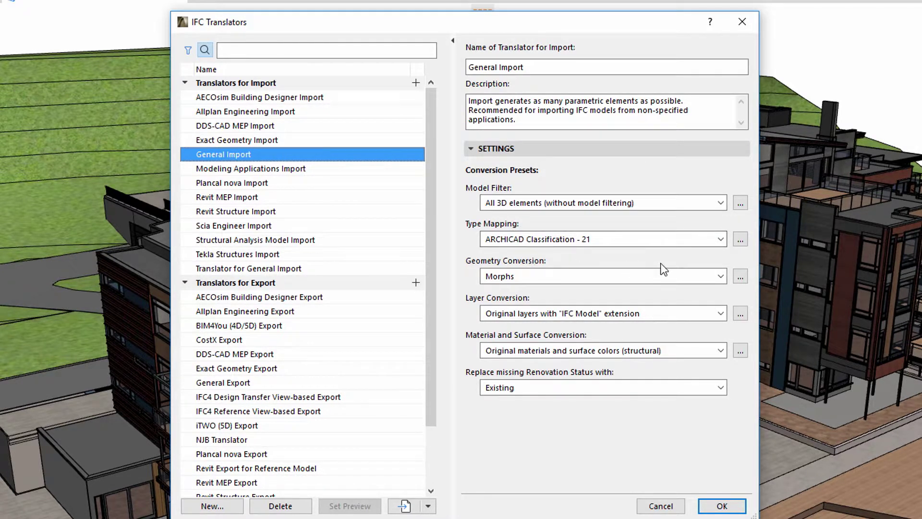
{"action": "left_click", "coordinate": [720, 277]}
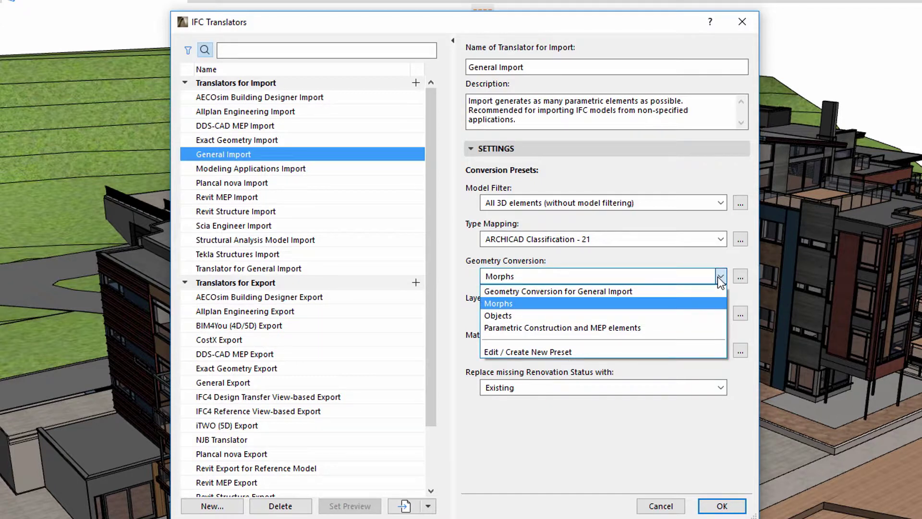
{"action": "left_click", "coordinate": [720, 278]}
{"action": "left_click", "coordinate": [722, 242]}
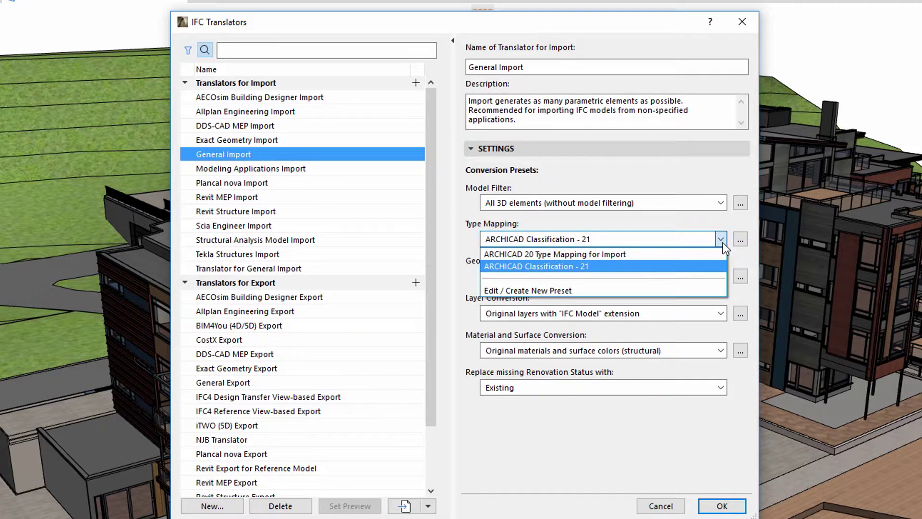
{"action": "left_click", "coordinate": [722, 243]}
{"action": "left_click", "coordinate": [721, 204]}
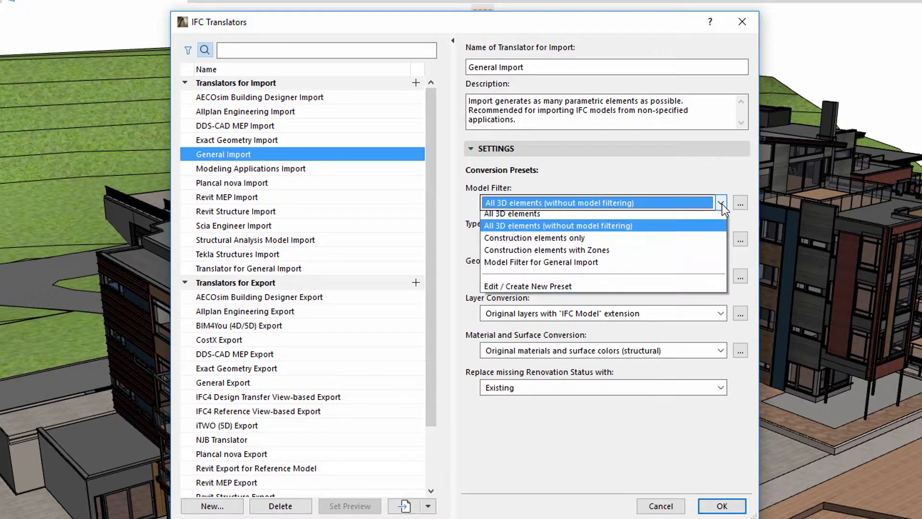
{"action": "left_click", "coordinate": [722, 204]}
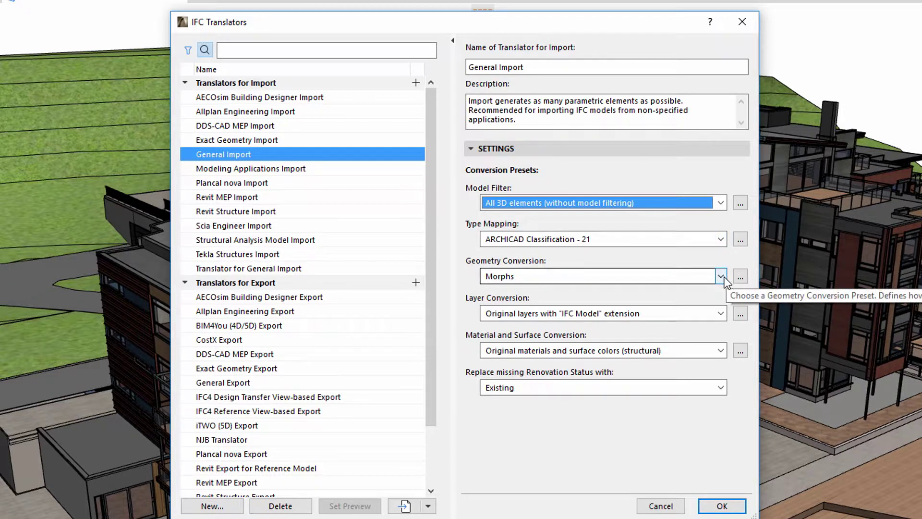
- Create a geometry conversion preset named Geometry Conversion for General Import 2 as a duplicate of Geometry Conversion for General Import
{"action": "left_click", "coordinate": [740, 276]}
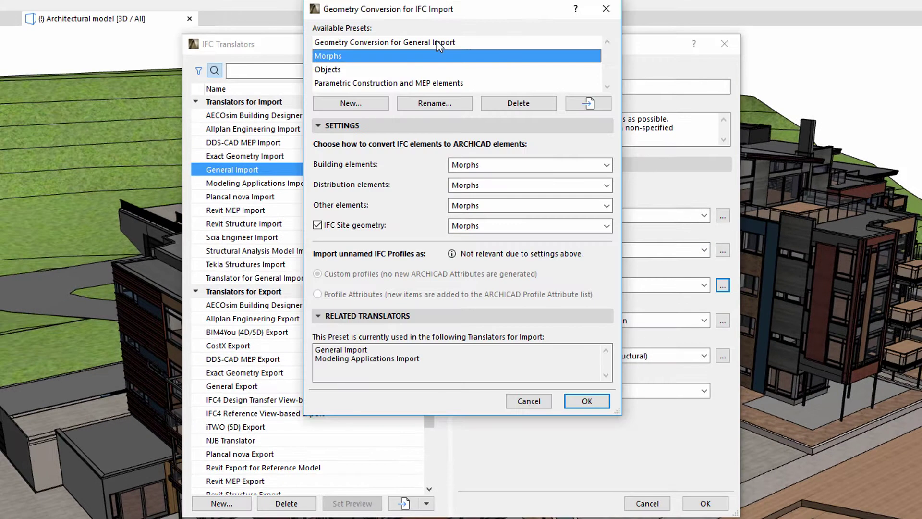
{"action": "left_click", "coordinate": [436, 42]}
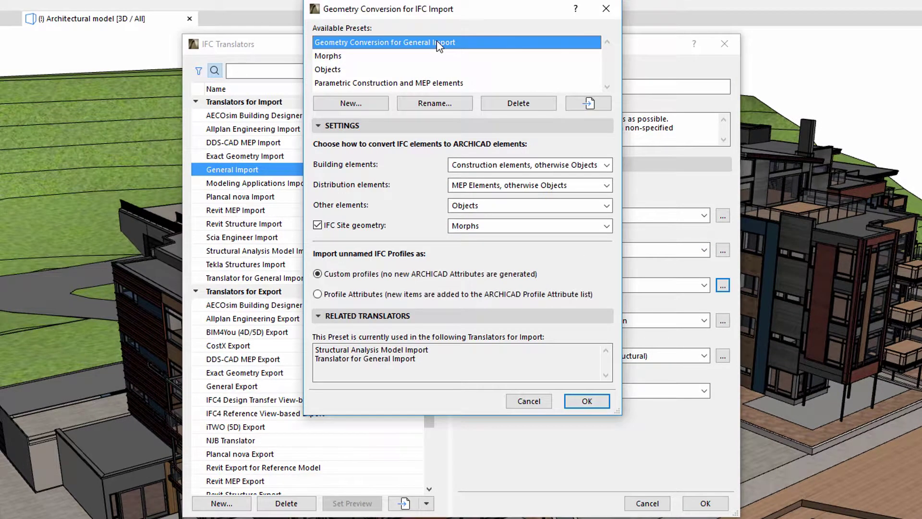
{"action": "left_click", "coordinate": [351, 103]}
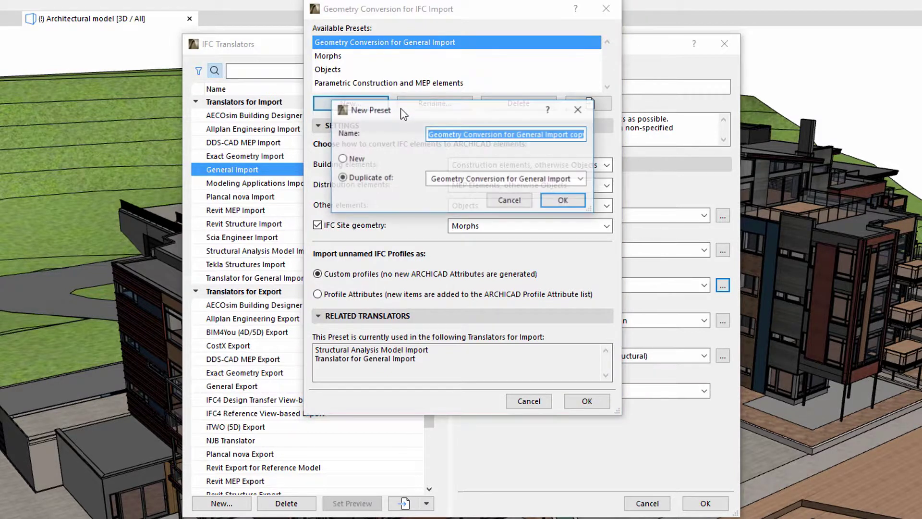
{"action": "left_click_drag", "start_coordinate": [570, 135], "coordinate": [588, 134]}
{"action": "type", "text": "2"}
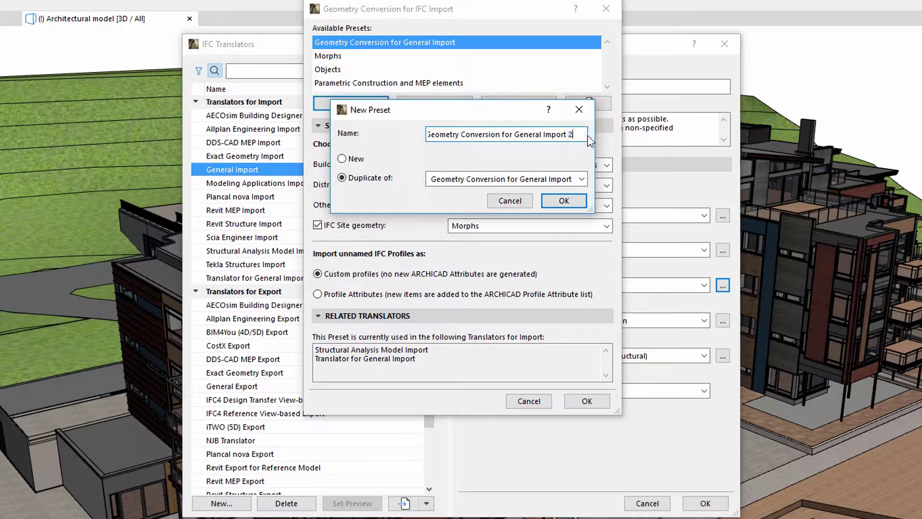
{"action": "left_click", "coordinate": [572, 202]}
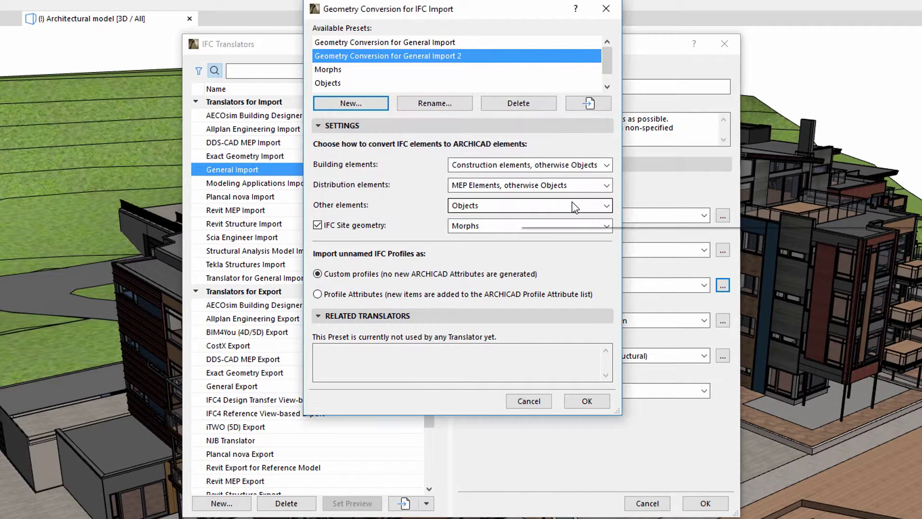
- Look at the file types from which geometry conversion presets can be imported, and dismiss the file selection without importing anything
{"action": "left_click", "coordinate": [577, 166]}
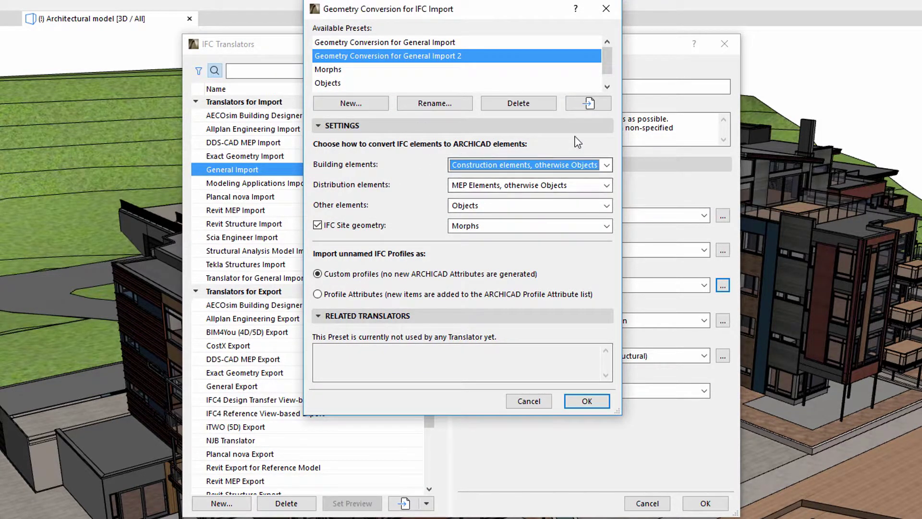
{"action": "left_click", "coordinate": [579, 107]}
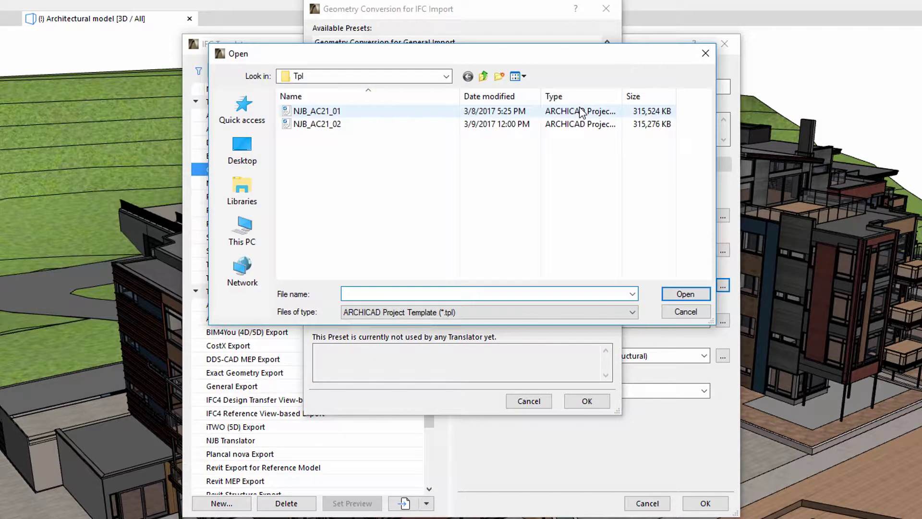
{"action": "left_click", "coordinate": [633, 313]}
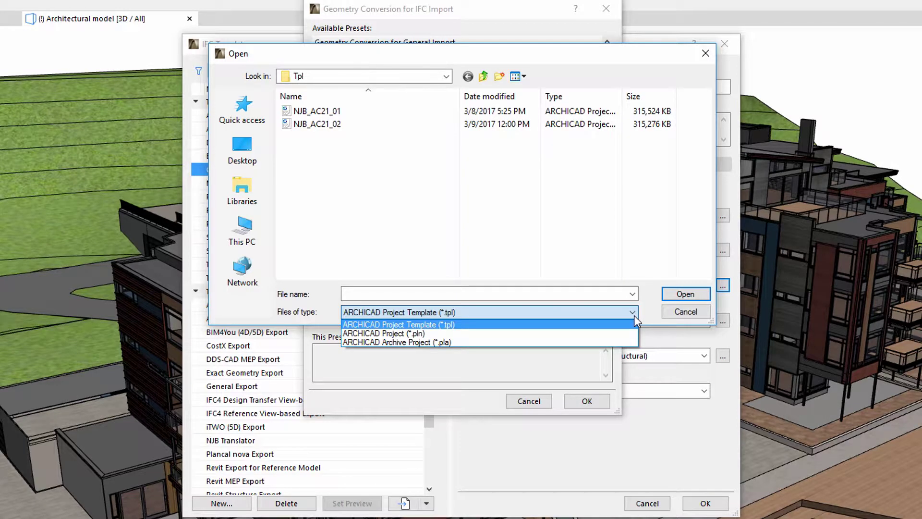
{"action": "left_click", "coordinate": [634, 315]}
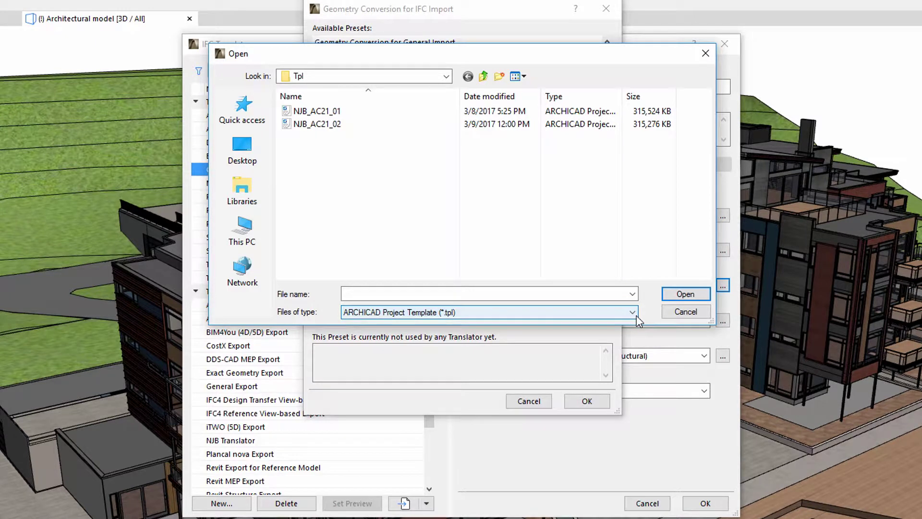
{"action": "left_click", "coordinate": [667, 315]}
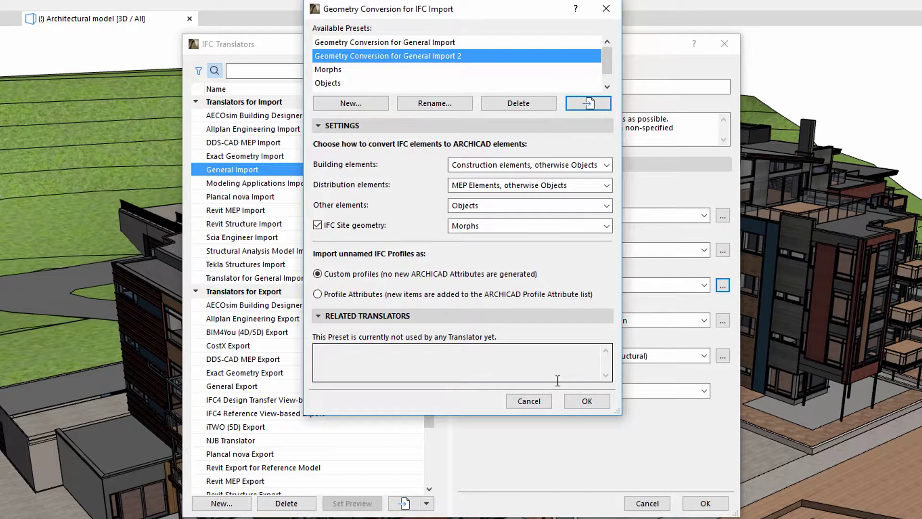
- Apply the new geometry conversion preset to General Import, view the Plancal nova Import and Allplan Engineering Export settings, and confirm the translators
{"action": "left_click", "coordinate": [570, 403]}
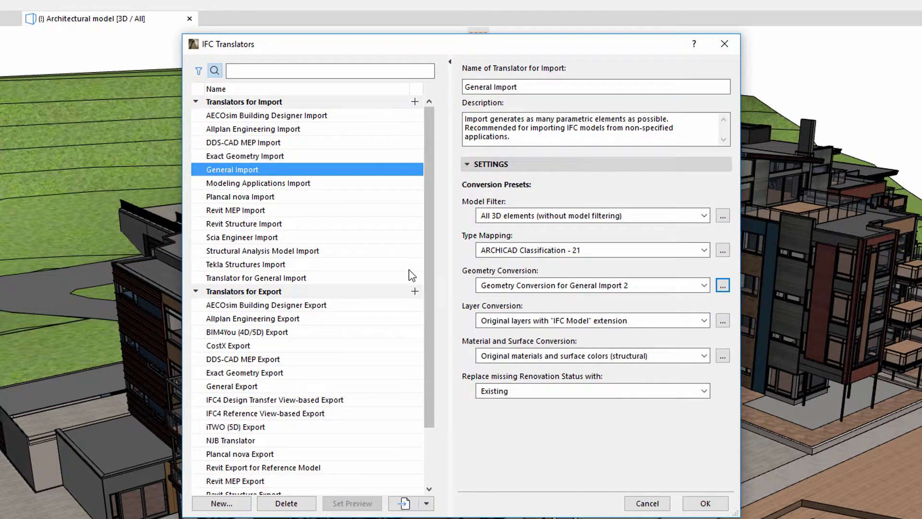
{"action": "left_click", "coordinate": [341, 197]}
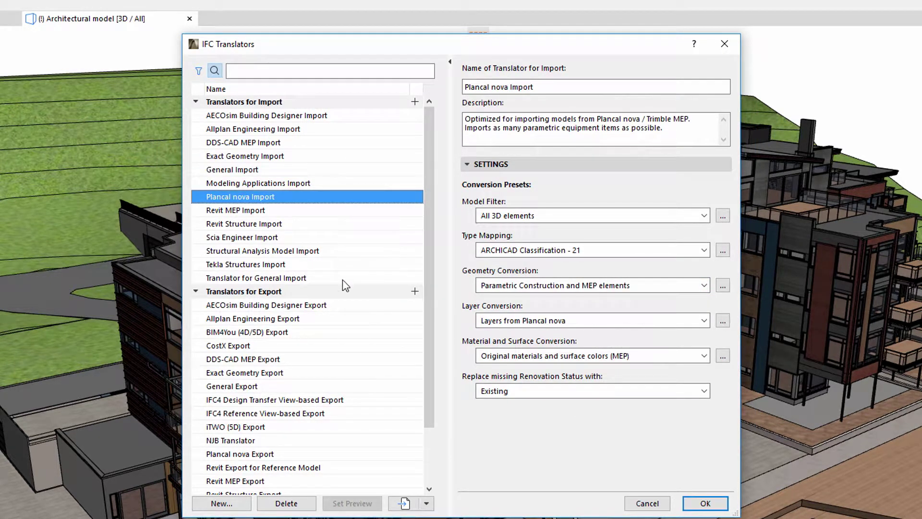
{"action": "left_click", "coordinate": [345, 319]}
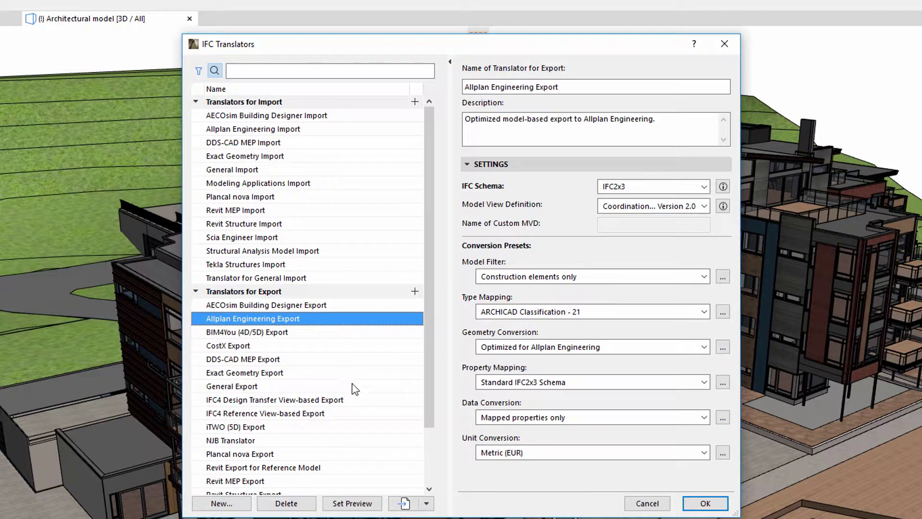
{"action": "left_click", "coordinate": [713, 509]}
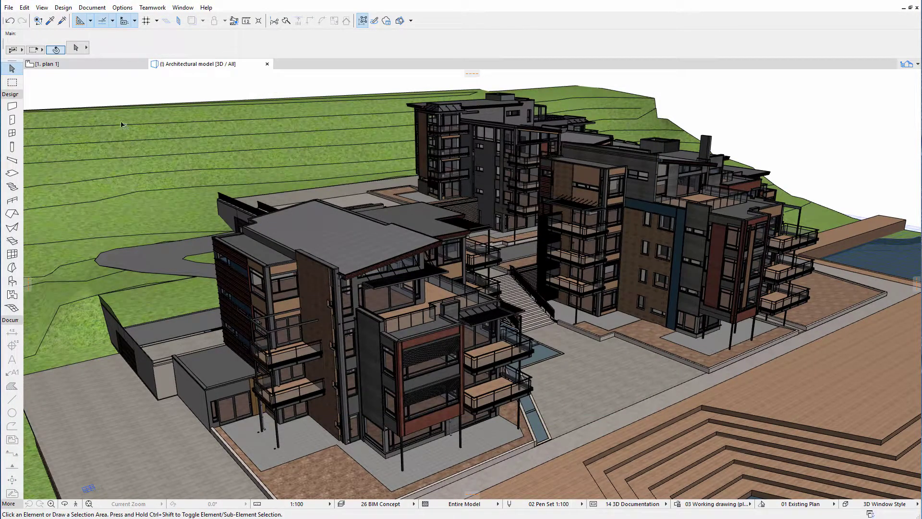
- Choose the IFC_NJB_structure file in the IFC folder as the file to open
{"action": "left_click", "coordinate": [10, 8]}
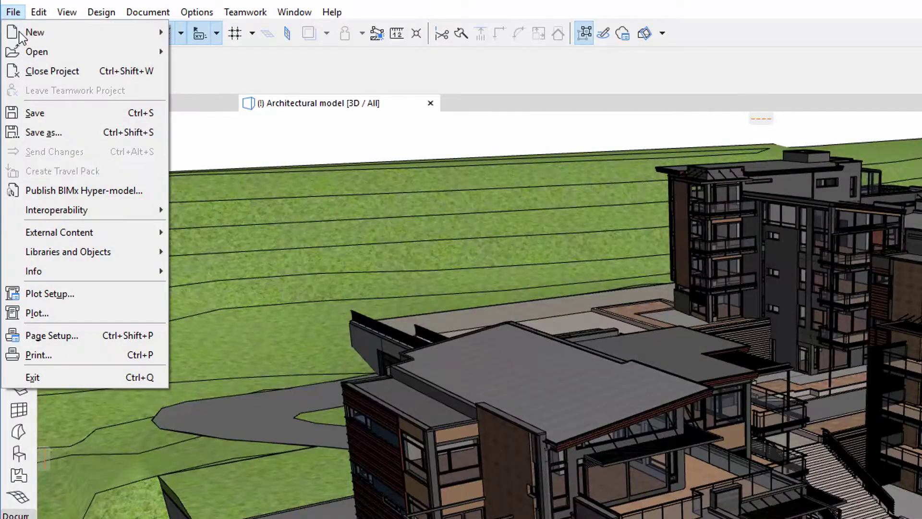
{"action": "mouse_move", "coordinate": [55, 36]}
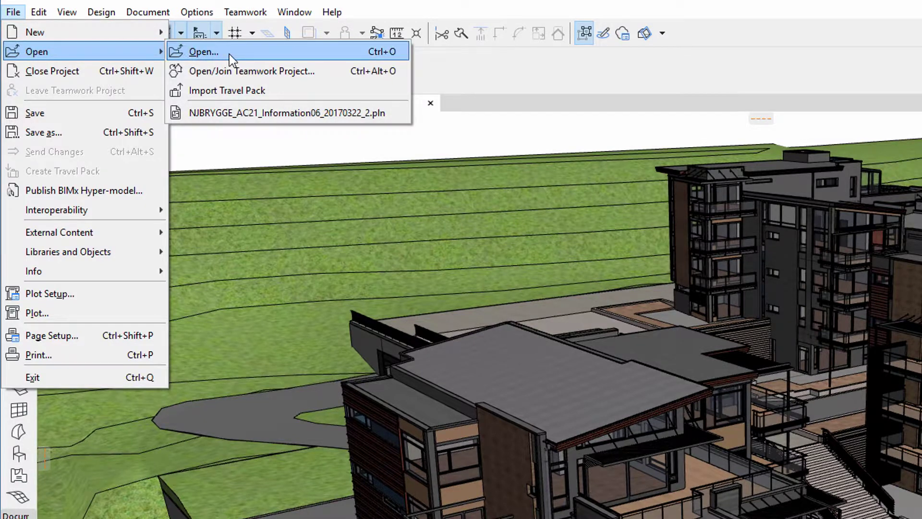
{"action": "left_click", "coordinate": [229, 52]}
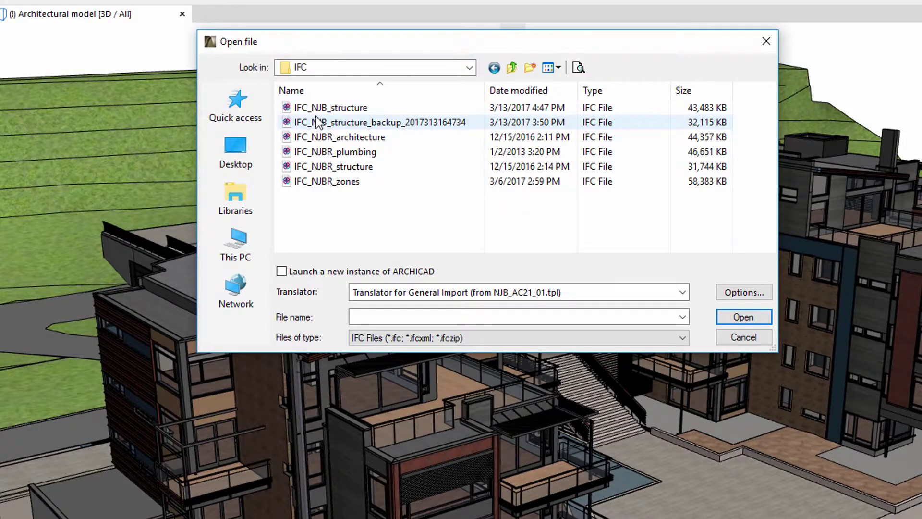
{"action": "left_click", "coordinate": [341, 107]}
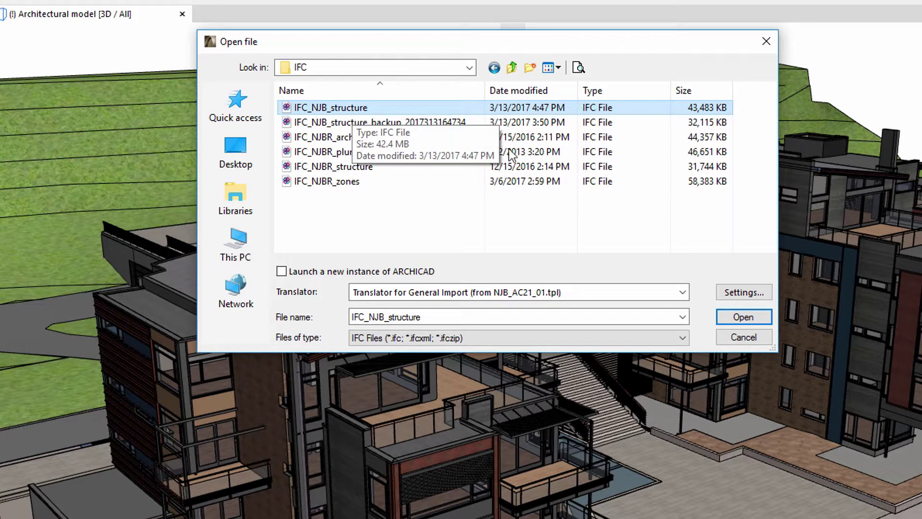
- Set the IFC open options to the NJB_AC21_01.tpl template with Translator for General Import
{"action": "left_click", "coordinate": [720, 293]}
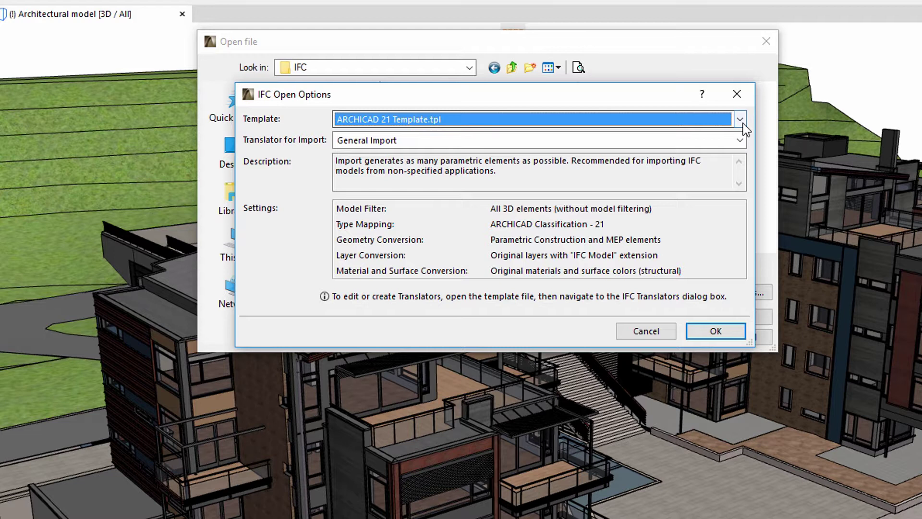
{"action": "left_click", "coordinate": [740, 120]}
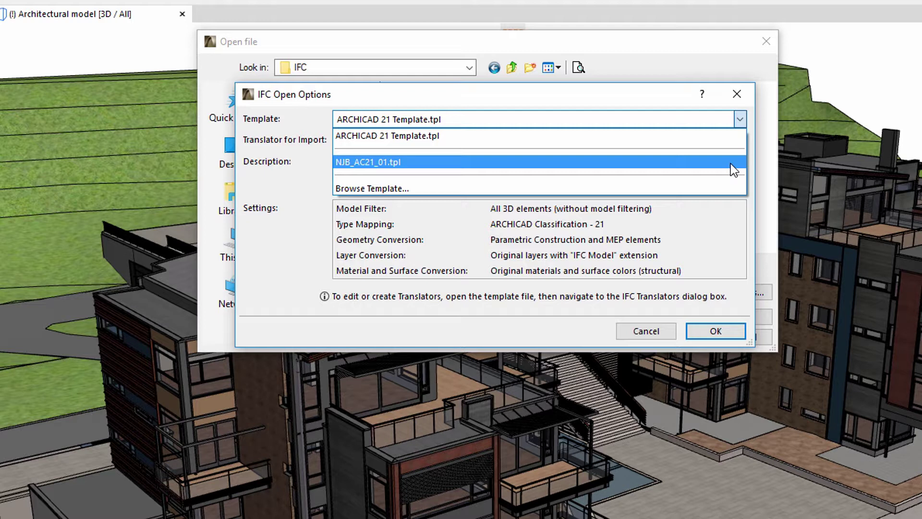
{"action": "left_click", "coordinate": [730, 163]}
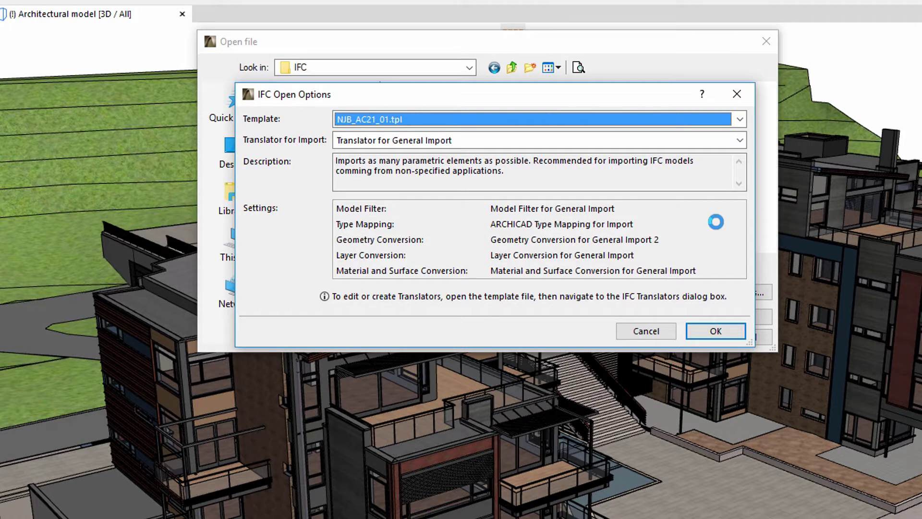
{"action": "left_click", "coordinate": [741, 137]}
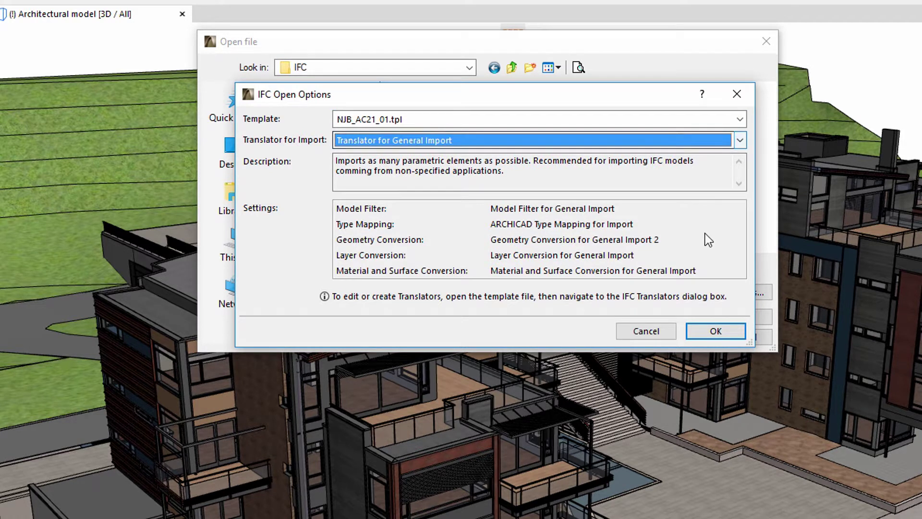
{"action": "left_click", "coordinate": [699, 330]}
{"action": "left_click", "coordinate": [684, 292]}
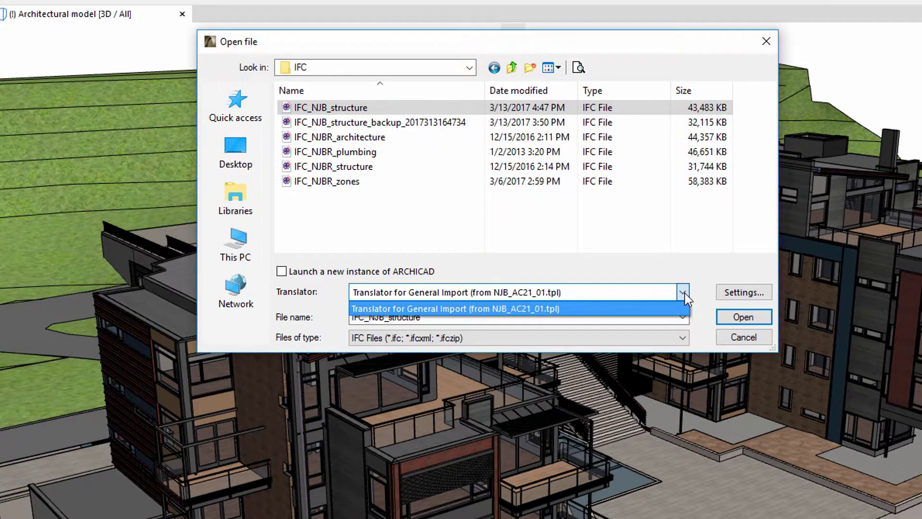
{"action": "left_click", "coordinate": [684, 293]}
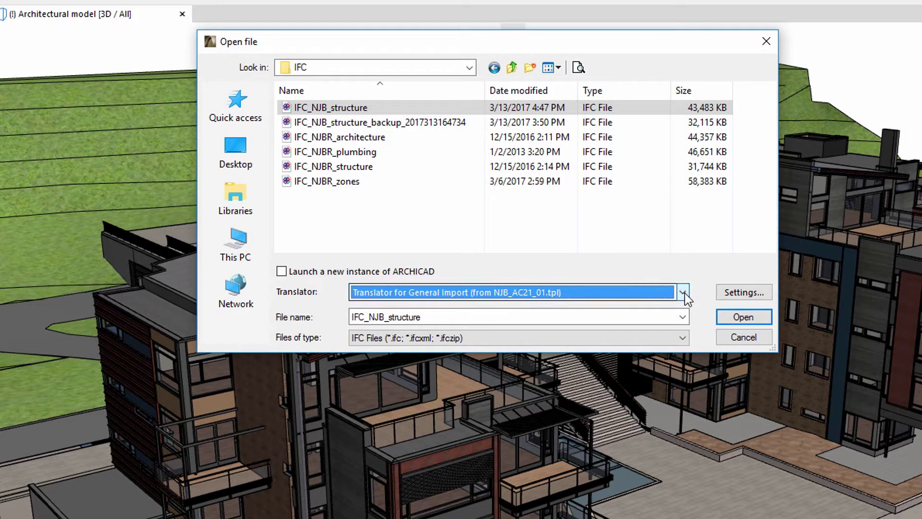
- Open the chosen IFC structure file, saving the library parts generated during import to the Embedded Library, and inspect the model in 3D
{"action": "left_click", "coordinate": [727, 321]}
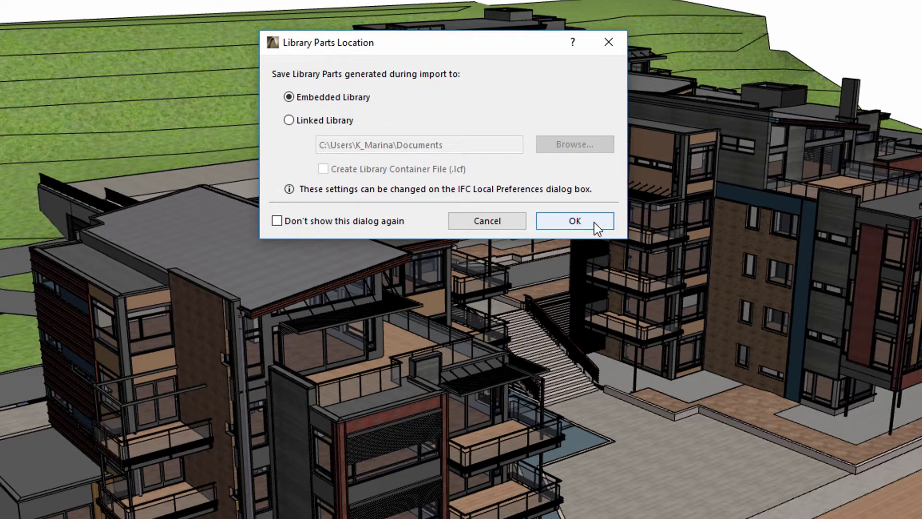
{"action": "left_click", "coordinate": [595, 223]}
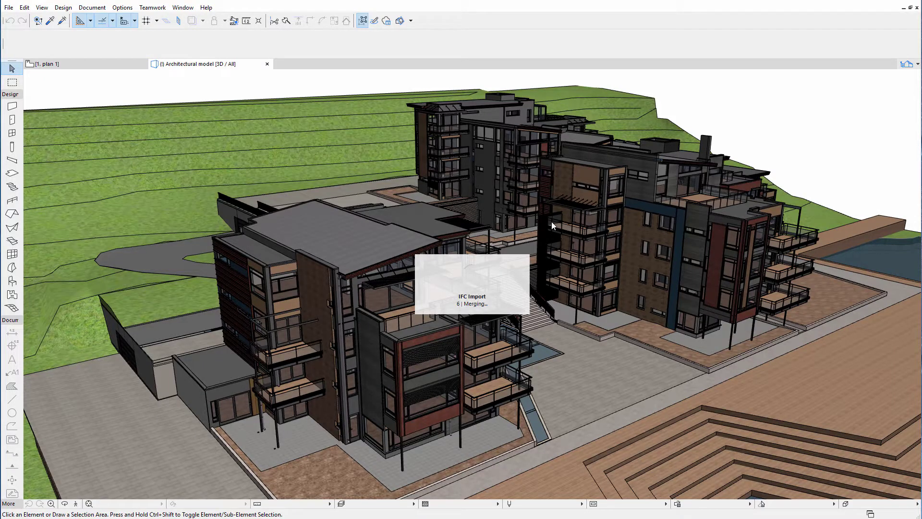
{"action": "scroll", "coordinate": [500, 334], "scroll_direction": "up", "scroll_amount": 5}
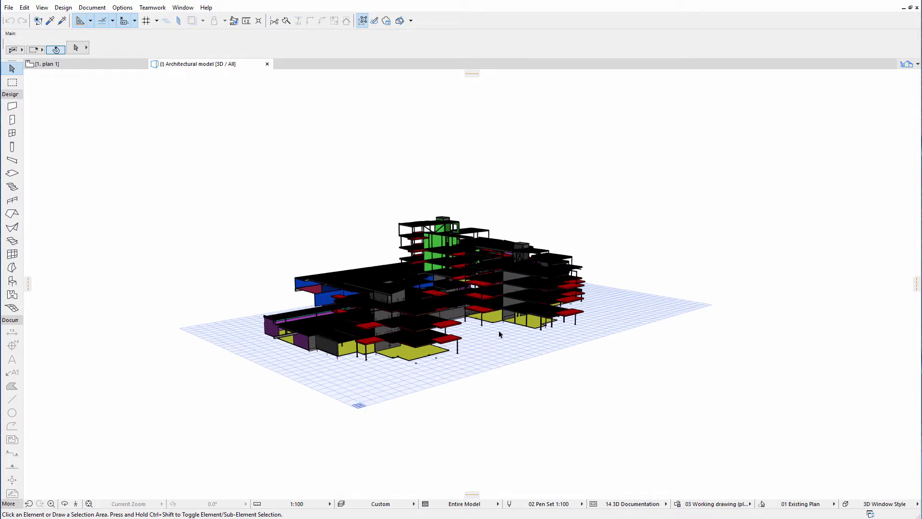
{"action": "scroll", "coordinate": [499, 333], "scroll_direction": "up", "scroll_amount": 5}
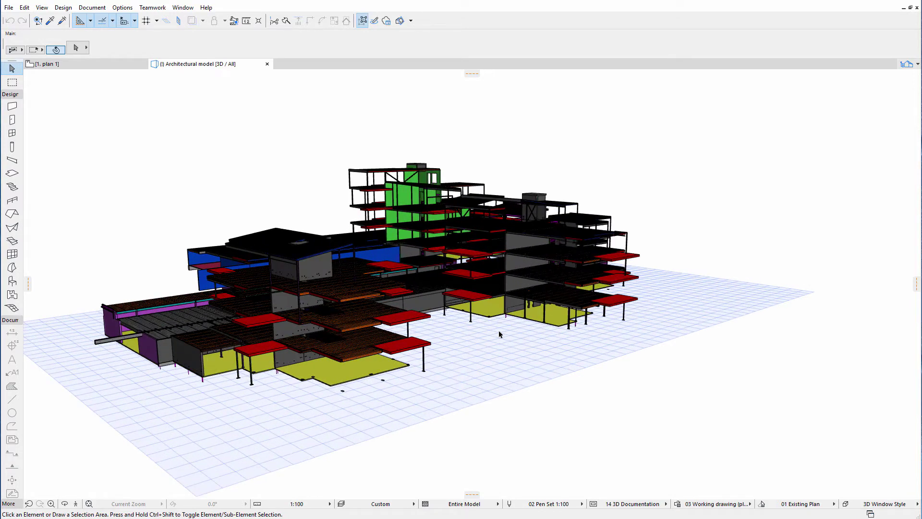
{"action": "middle_click_drag", "start_coordinate": [575, 329], "coordinate": [542, 345], "text": "shift"}
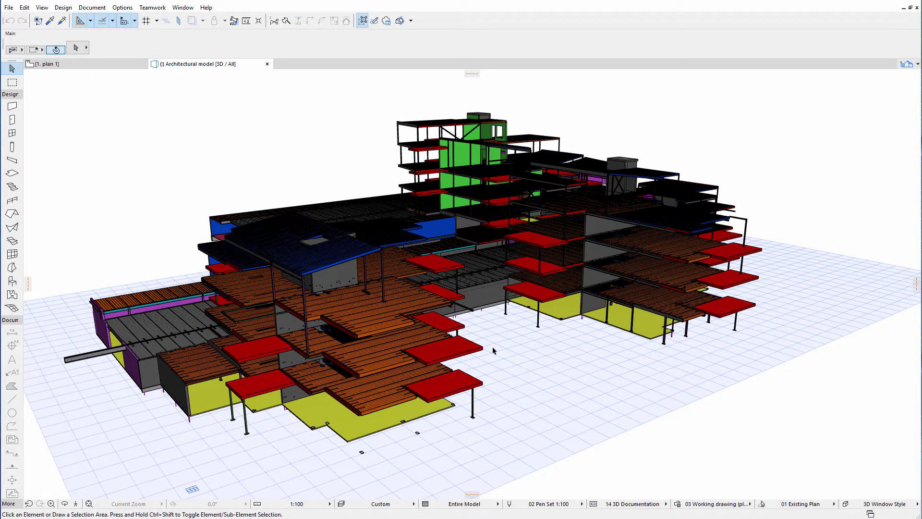
- Review the layer combinations and layers of the imported model in the layer settings and confirm them
{"action": "key", "text": "ctrl+l"}
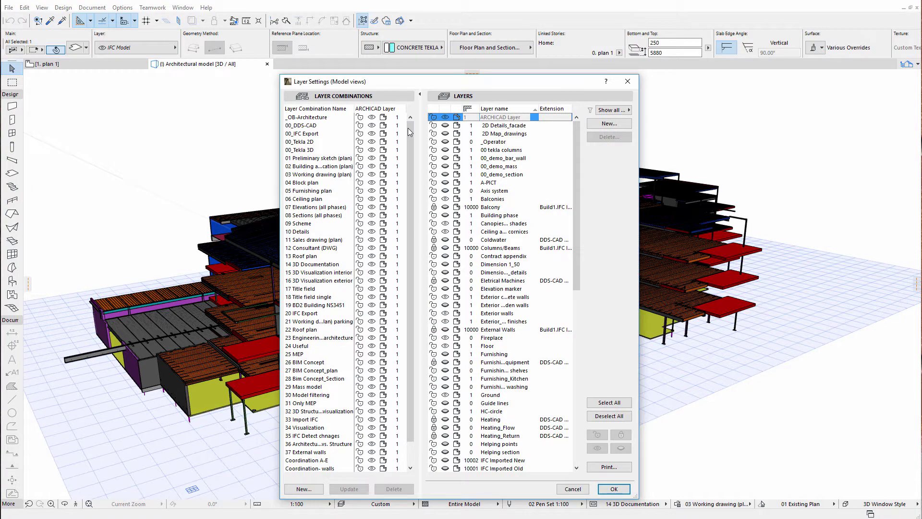
{"action": "mouse_move", "coordinate": [408, 131]}
{"action": "left_mouse_down"}
{"action": "mouse_move", "coordinate": [410, 152]}
{"action": "mouse_move", "coordinate": [412, 126]}
{"action": "left_mouse_up"}
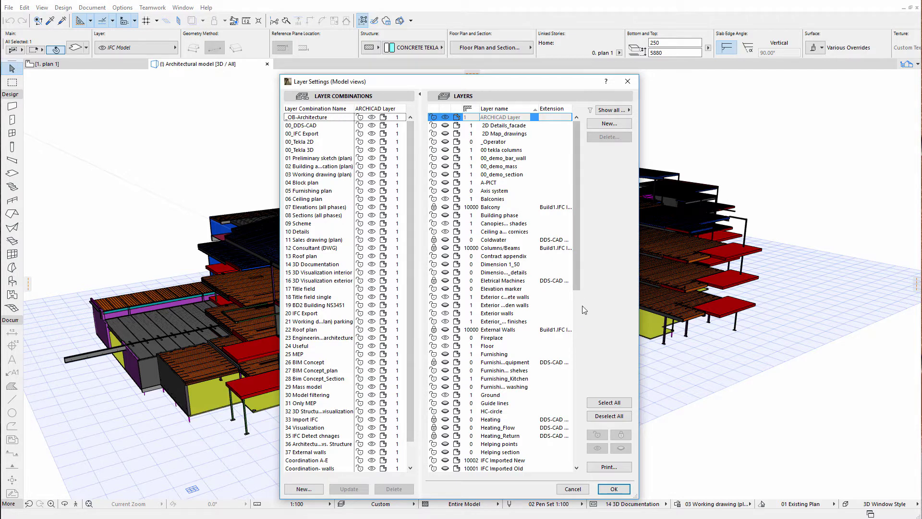
{"action": "left_click", "coordinate": [613, 489]}
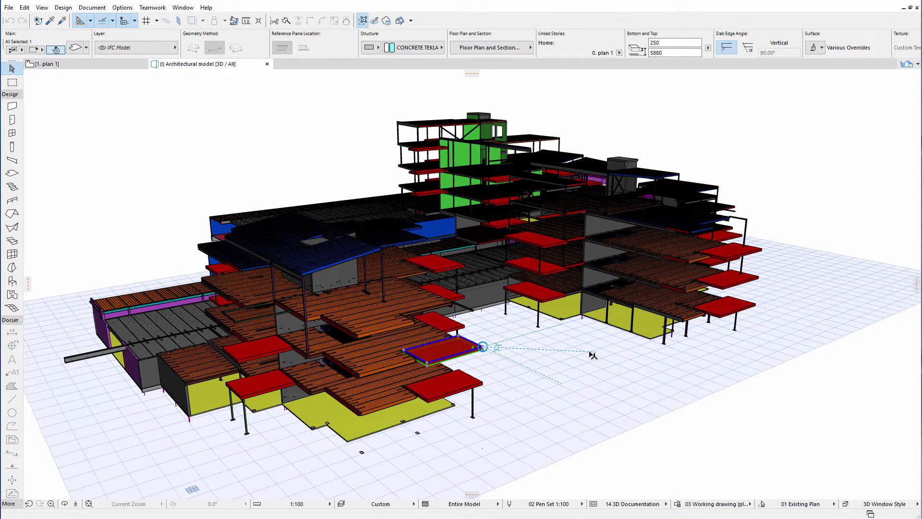
- Inspect the structural model from several angles in 3D and select one orange floor plank beside the red balconies to check its properties
{"action": "middle_click_drag", "start_coordinate": [592, 355], "coordinate": [624, 314], "text": "shift"}
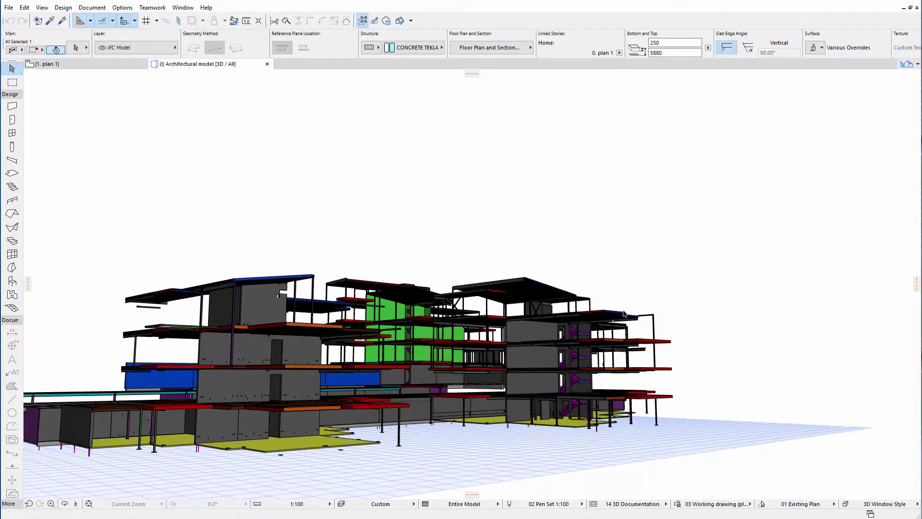
{"action": "scroll", "coordinate": [363, 445], "scroll_direction": "up", "scroll_amount": 1}
{"action": "middle_click_drag", "start_coordinate": [374, 442], "coordinate": [498, 474]}
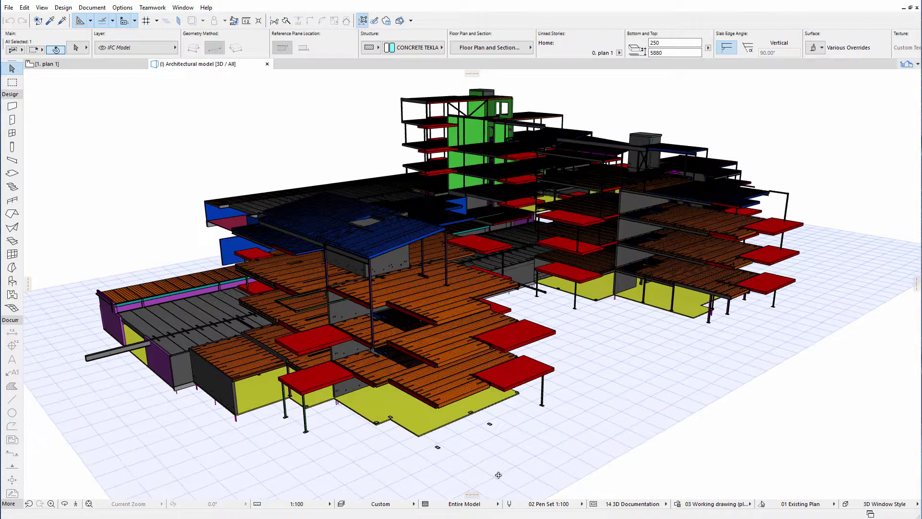
{"action": "left_click", "coordinate": [475, 316]}
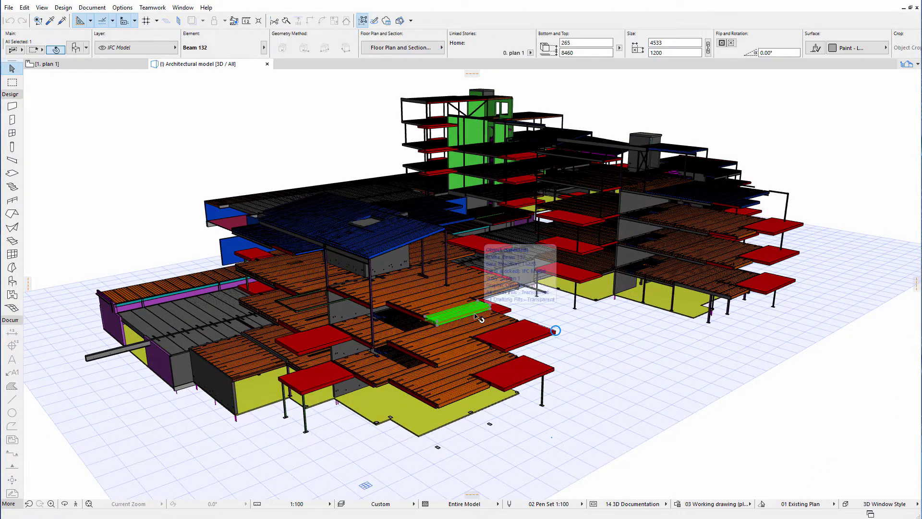